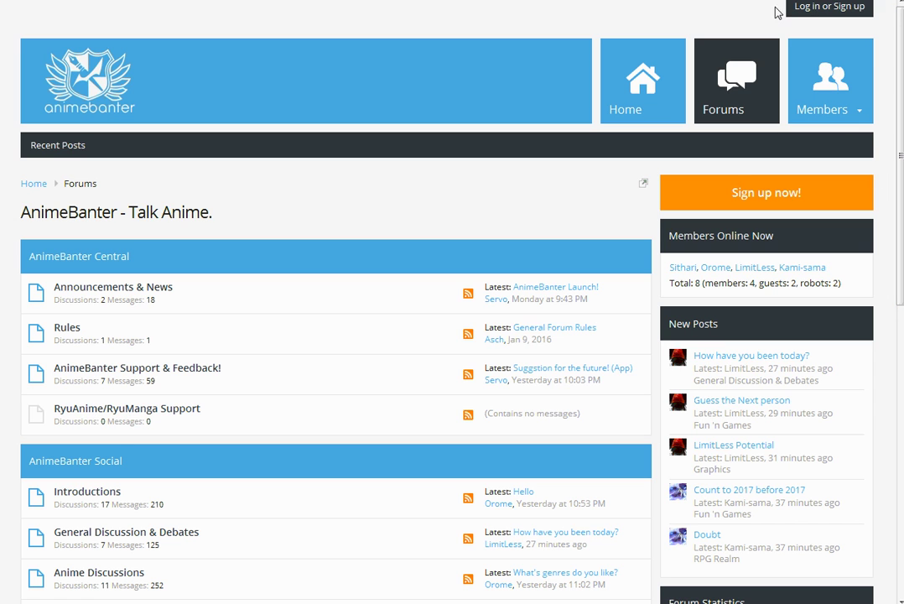
# Log in to AnimeBanter with the autofilled administrator name and saved password
pyautogui.click(810, 11)
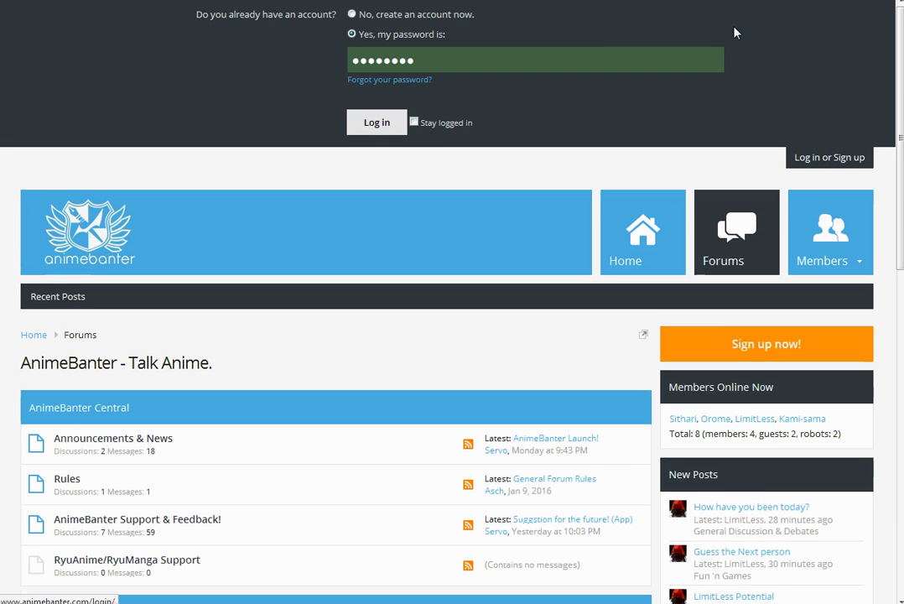
pyautogui.doubleClick(419, 28)
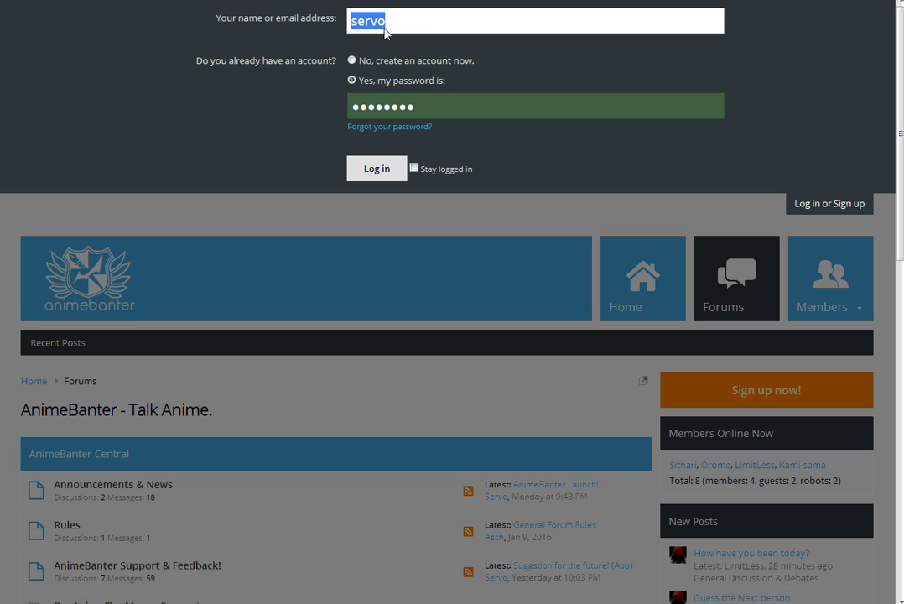
pyautogui.press('Tab')
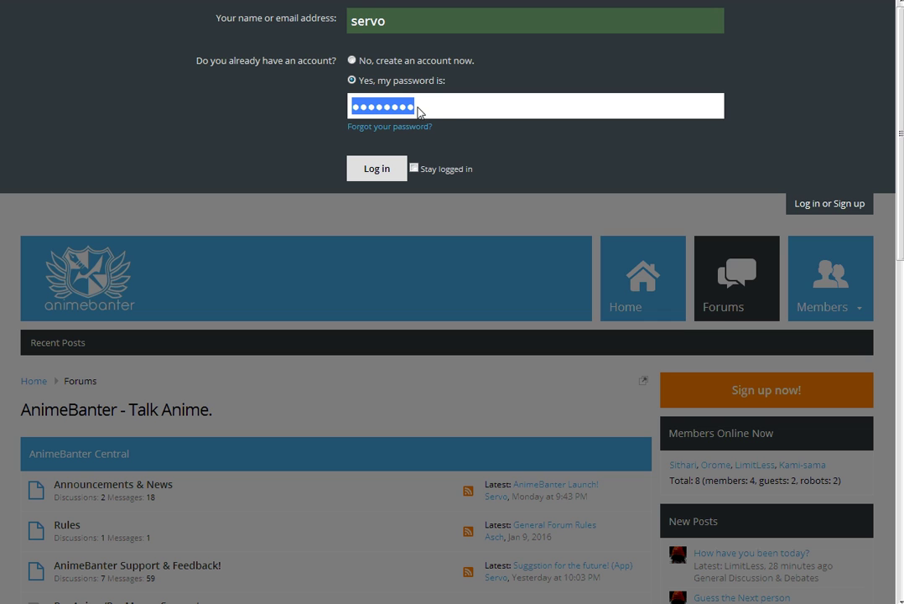
pyautogui.click(388, 173)
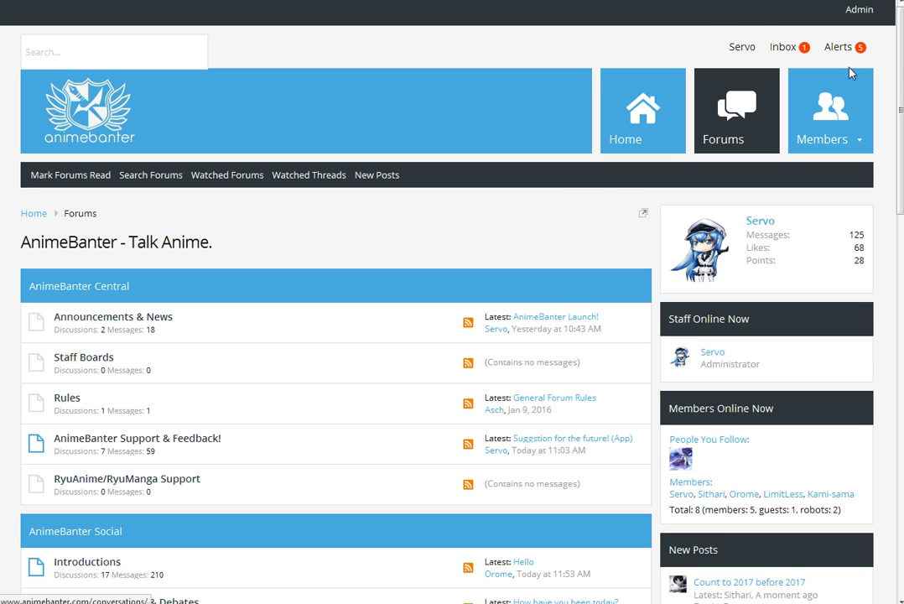
pyautogui.moveTo(900, 76); pyautogui.dragTo(868, 160)
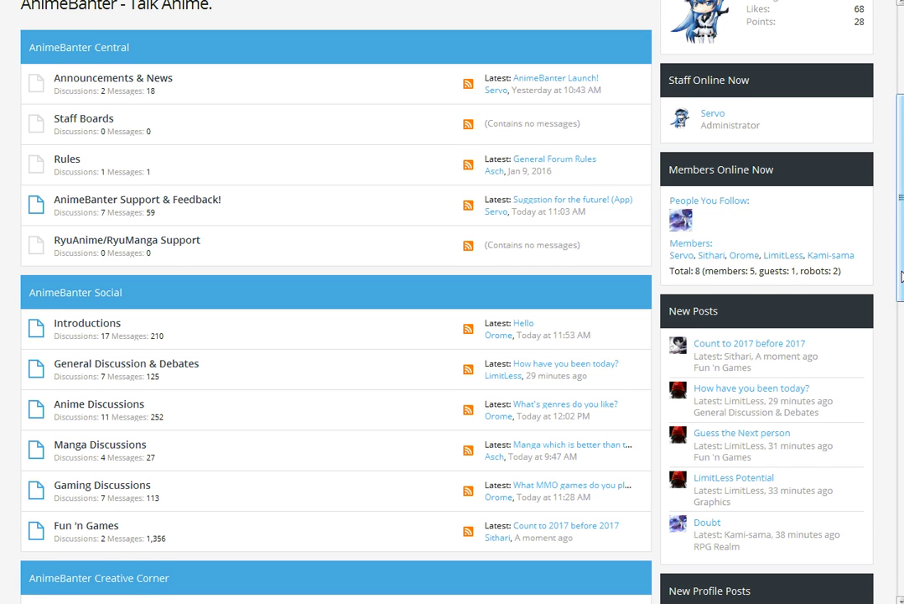
pyautogui.scroll(-1, 152, 397)
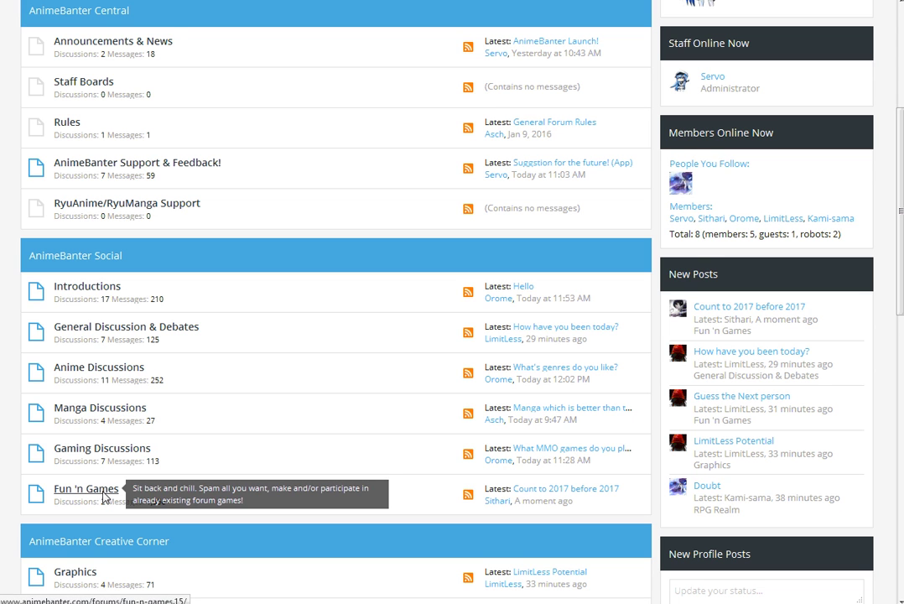
pyautogui.scroll(-2, 550, 395)
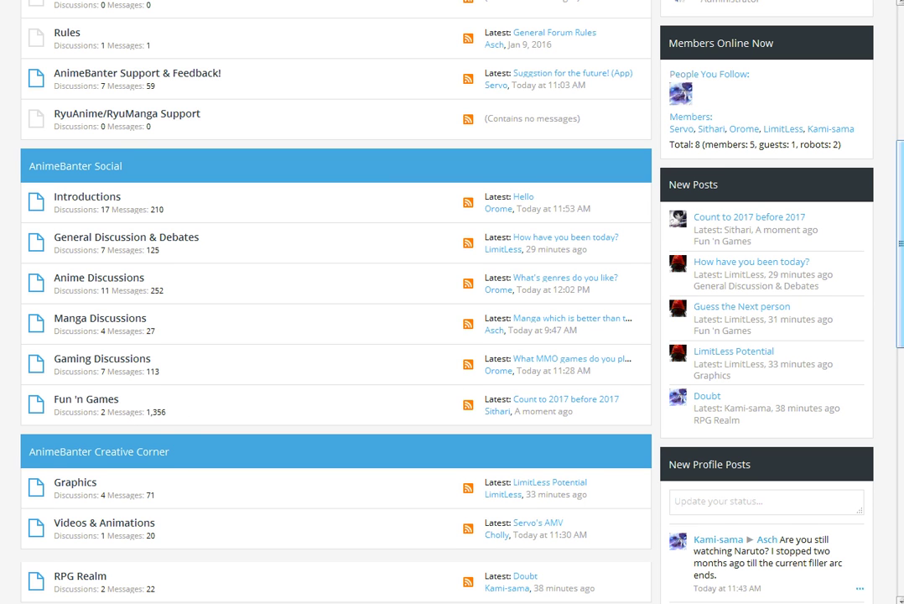
pyautogui.scroll(-1, 523, 370)
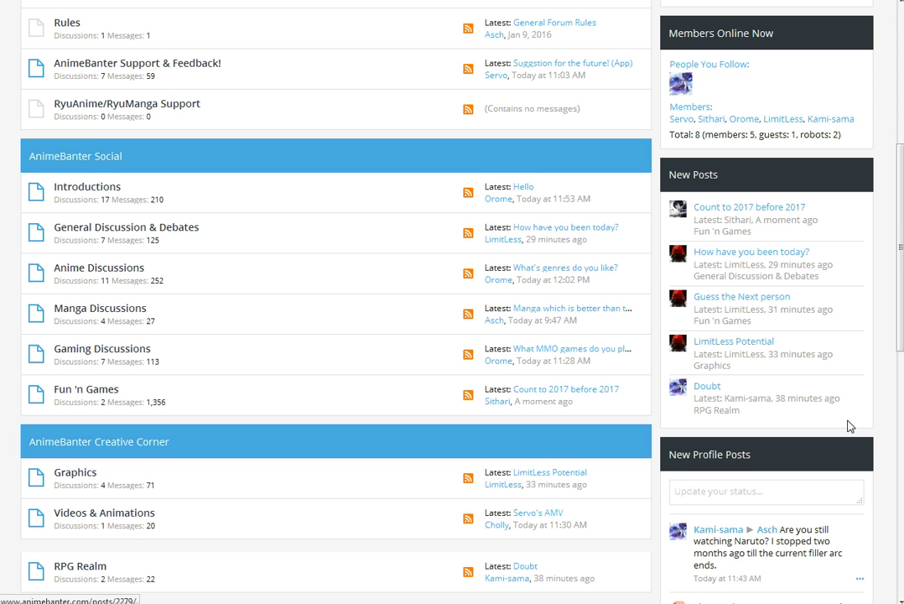
pyautogui.moveTo(900, 340)
pyautogui.mouseDown()
pyautogui.moveTo(899, 372)
pyautogui.moveTo(899, 307)
pyautogui.mouseUp()
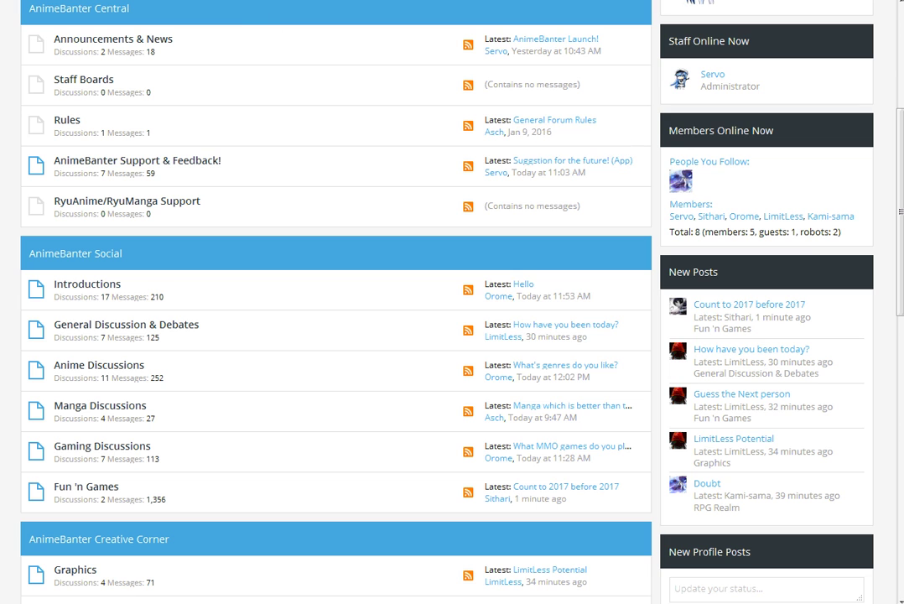
# Read the General Forum Rules thread in a second tab, then go back to the index tab
pyautogui.rightClick(549, 126)
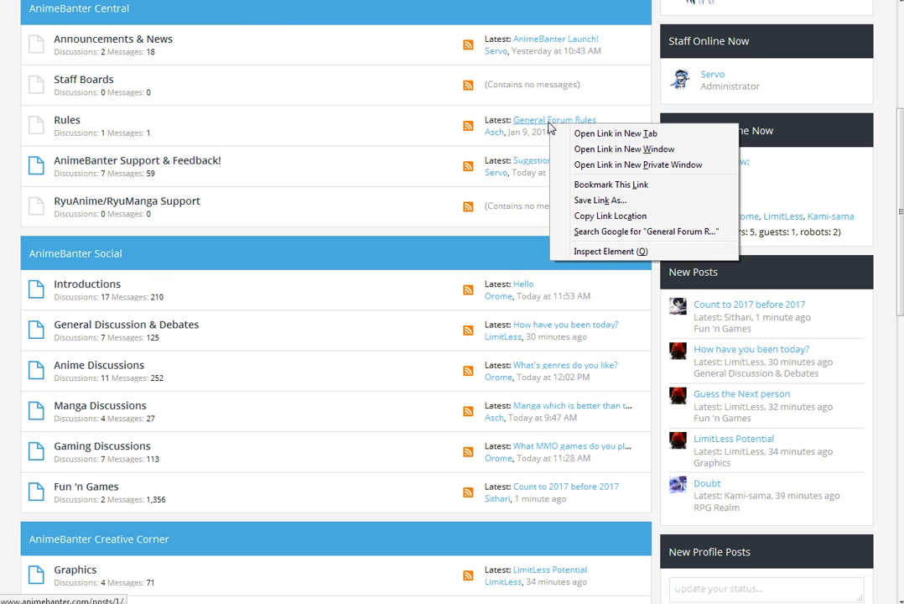
pyautogui.click(349, 48)
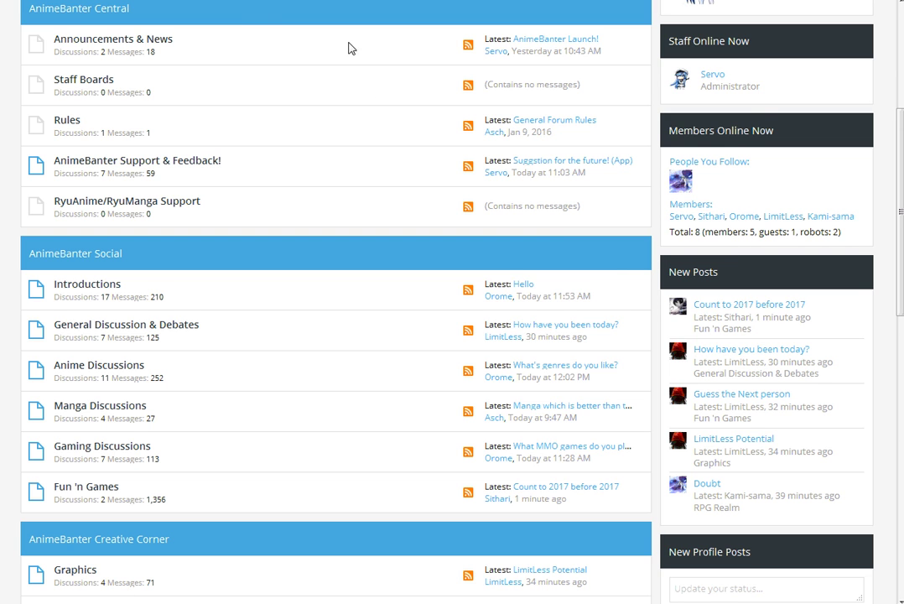
pyautogui.hotkey('ctrl', 'Tab')
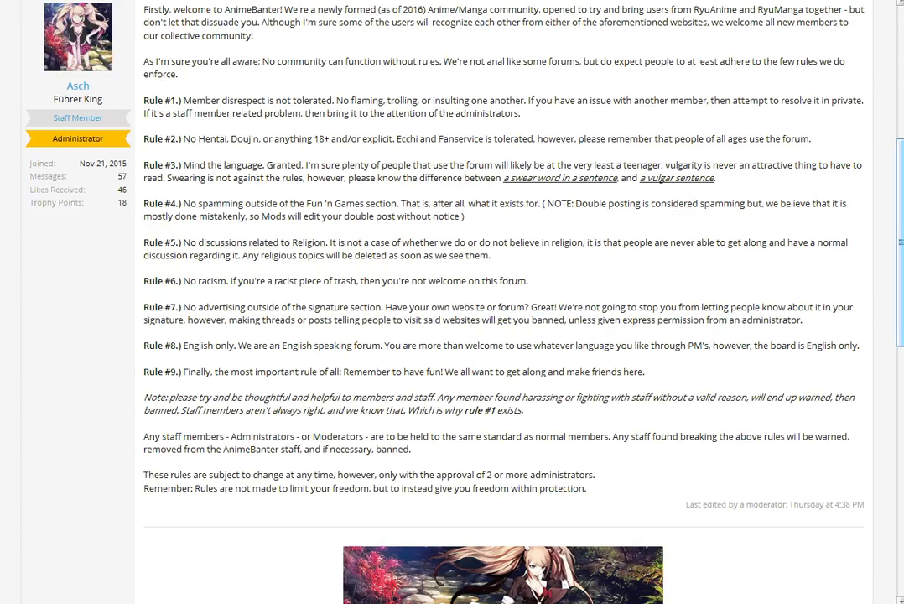
pyautogui.scroll(5, 453, 335)
pyautogui.scroll(-1, 452, 336)
pyautogui.scroll(1, 453, 336)
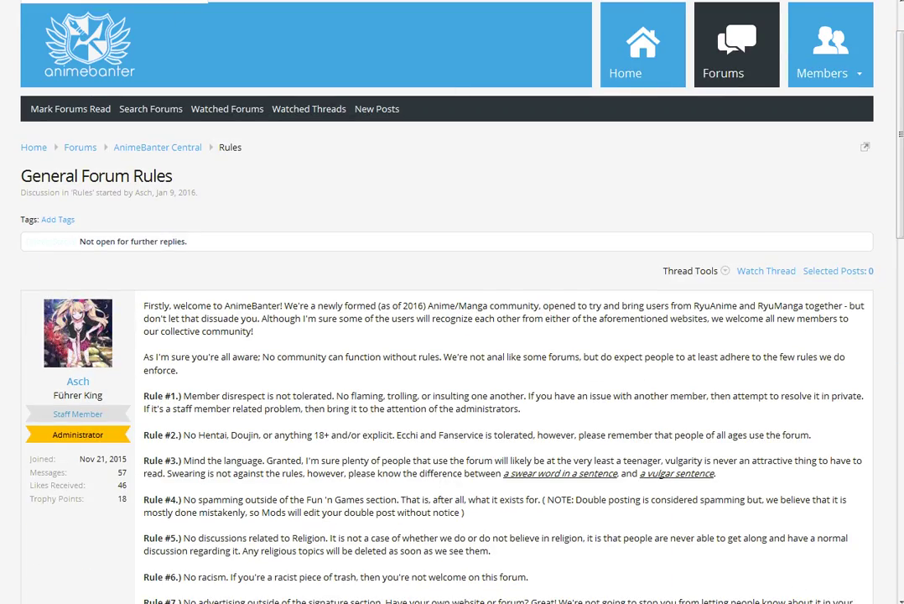
pyautogui.hotkey('ctrl', 'Tab')
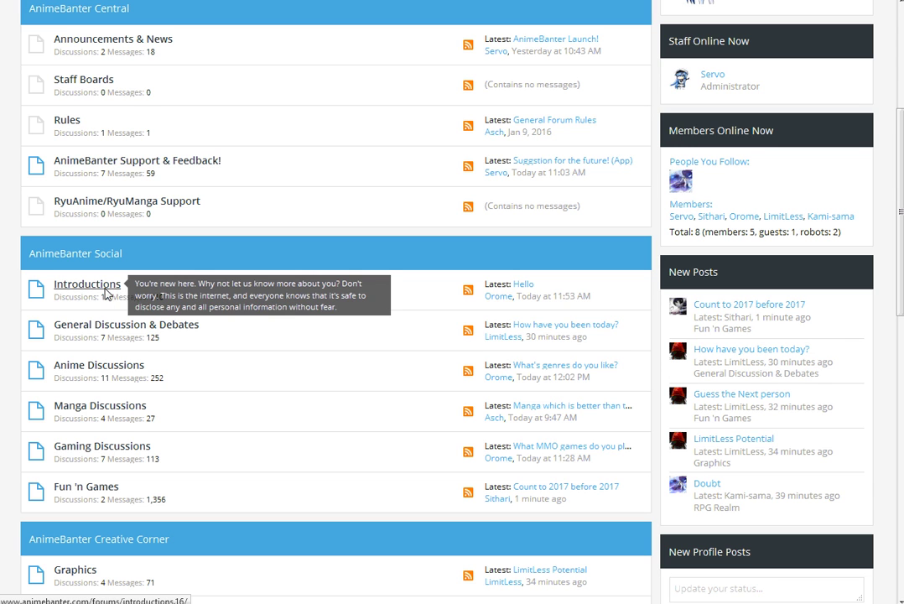
# Open the Introductions board and scroll through its newcomers' greeting threads
pyautogui.click(93, 288)
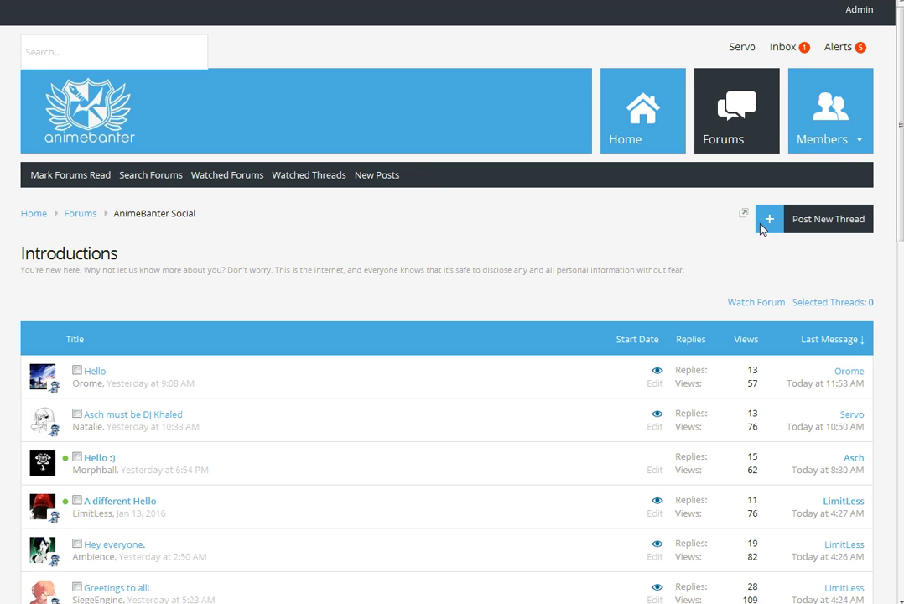
pyautogui.scroll(-1, 899, 251)
pyautogui.scroll(-3, 899, 252)
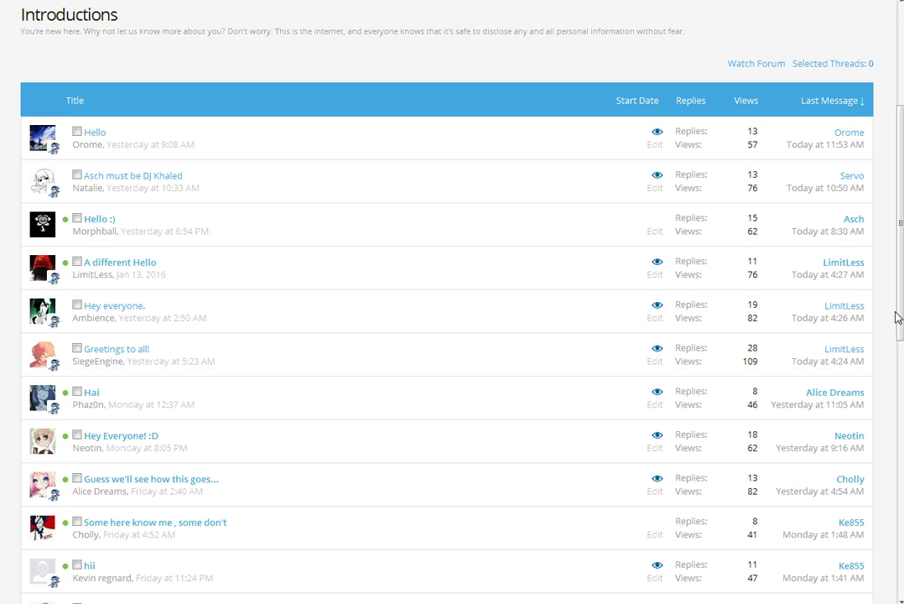
pyautogui.moveTo(897, 317); pyautogui.dragTo(900, 338)
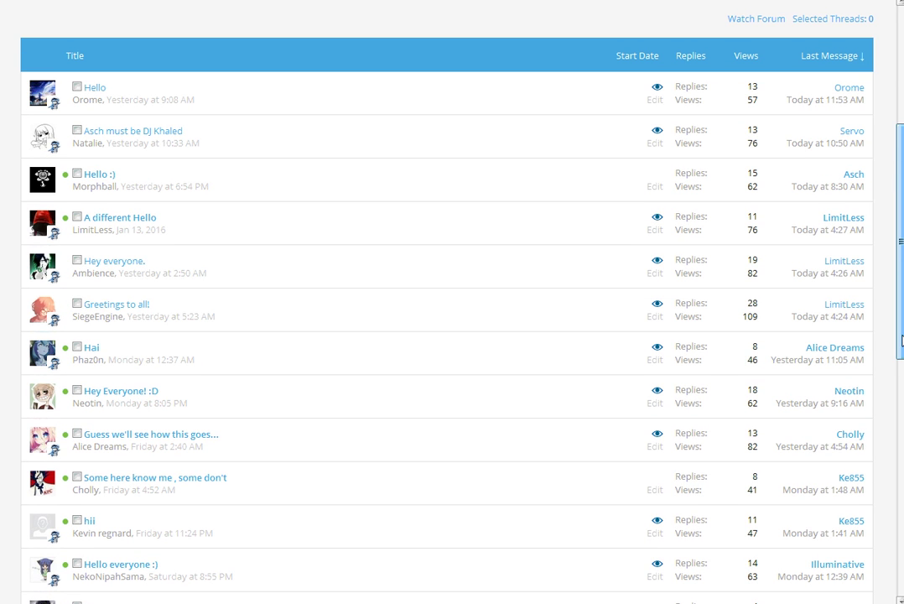
pyautogui.moveTo(901, 339); pyautogui.dragTo(900, 278)
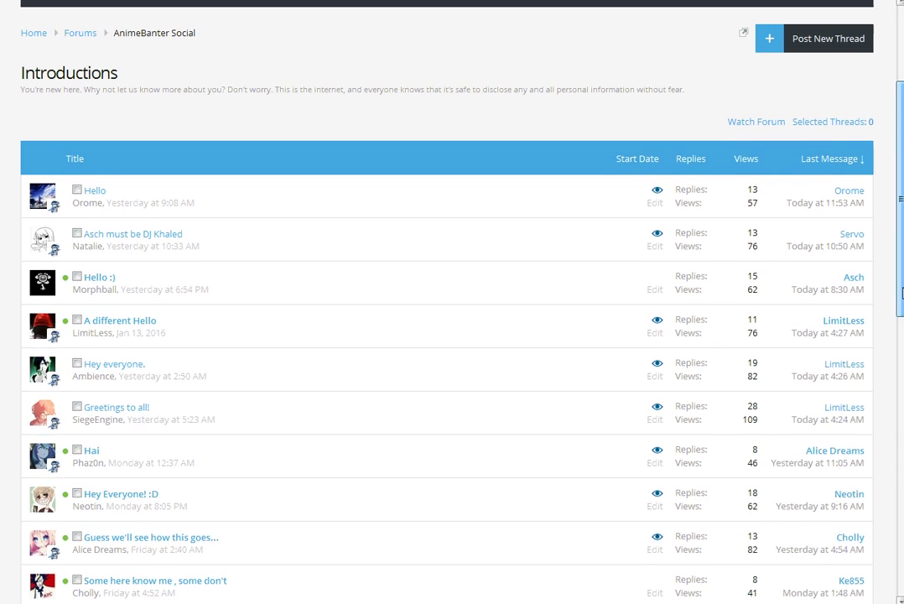
pyautogui.scroll(2, 453, 252)
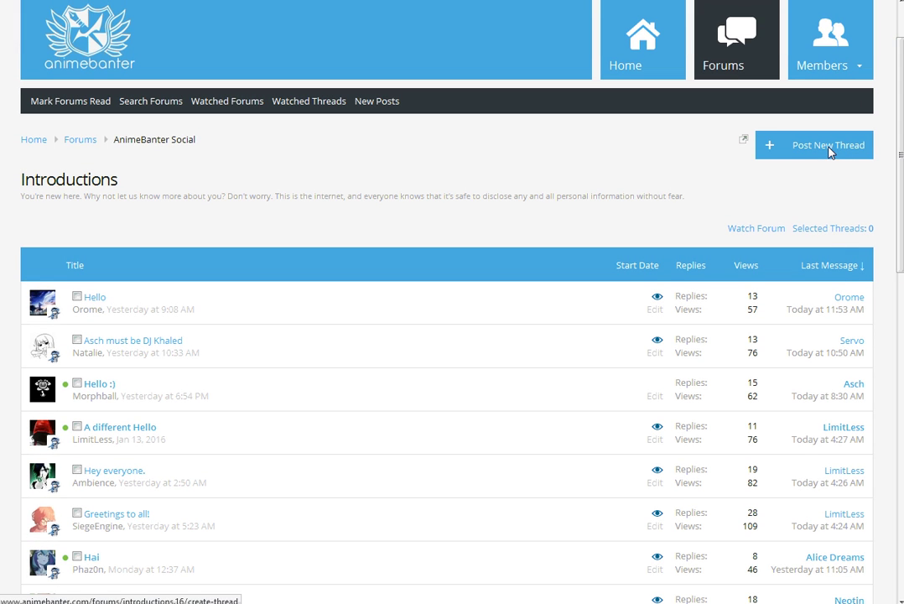
# Start a 'Hey its Servo!' thread in Introductions and delete the old draft body text
pyautogui.click(828, 151)
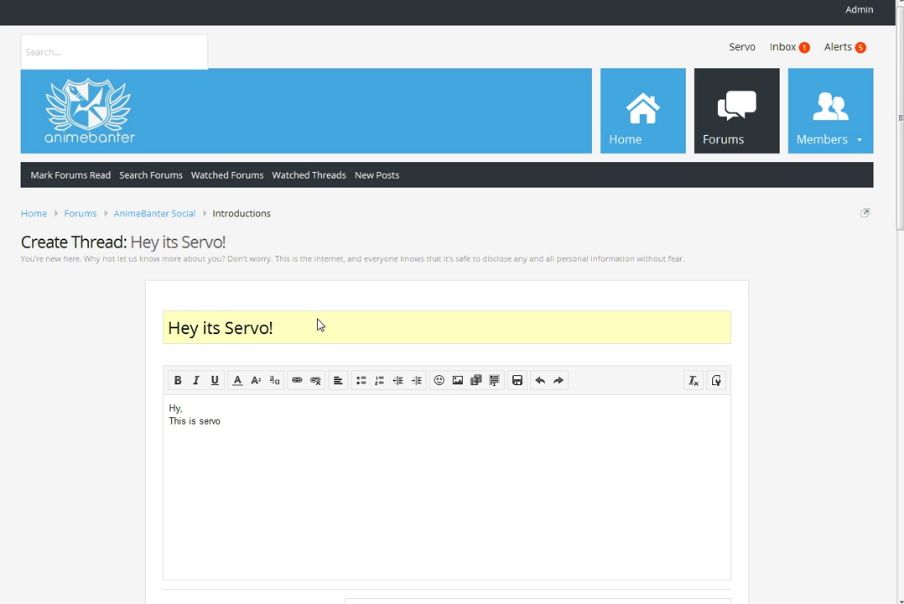
pyautogui.moveTo(369, 343); pyautogui.dragTo(137, 342)
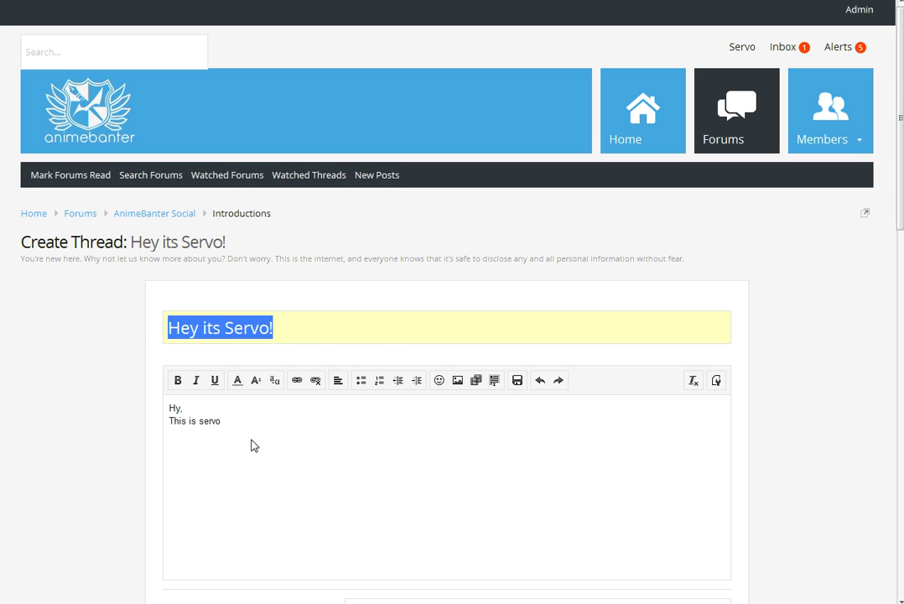
pyautogui.moveTo(246, 444)
pyautogui.mouseDown()
pyautogui.moveTo(145, 416)
pyautogui.moveTo(274, 396)
pyautogui.mouseUp()
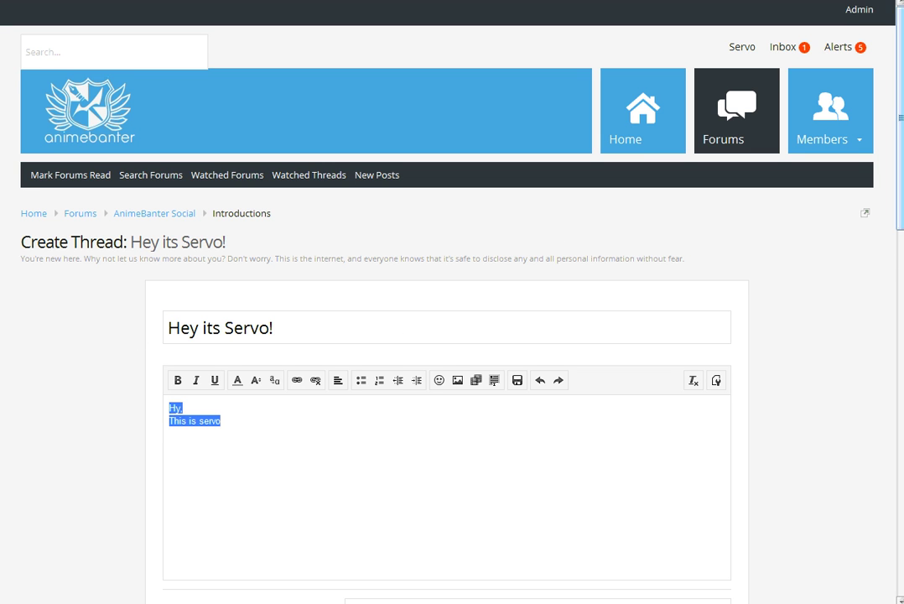
pyautogui.scroll(-1, 351, 382)
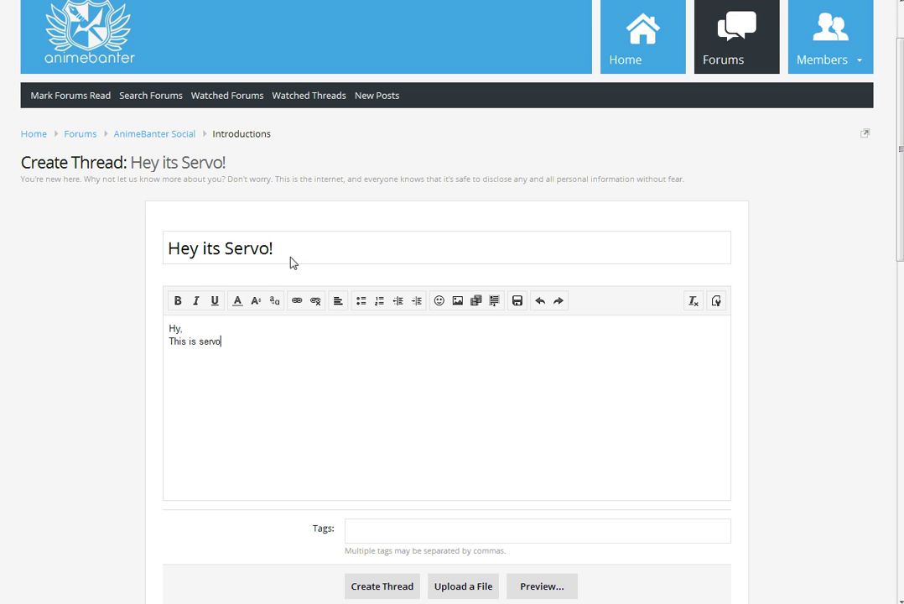
pyautogui.moveTo(274, 249); pyautogui.dragTo(166, 248)
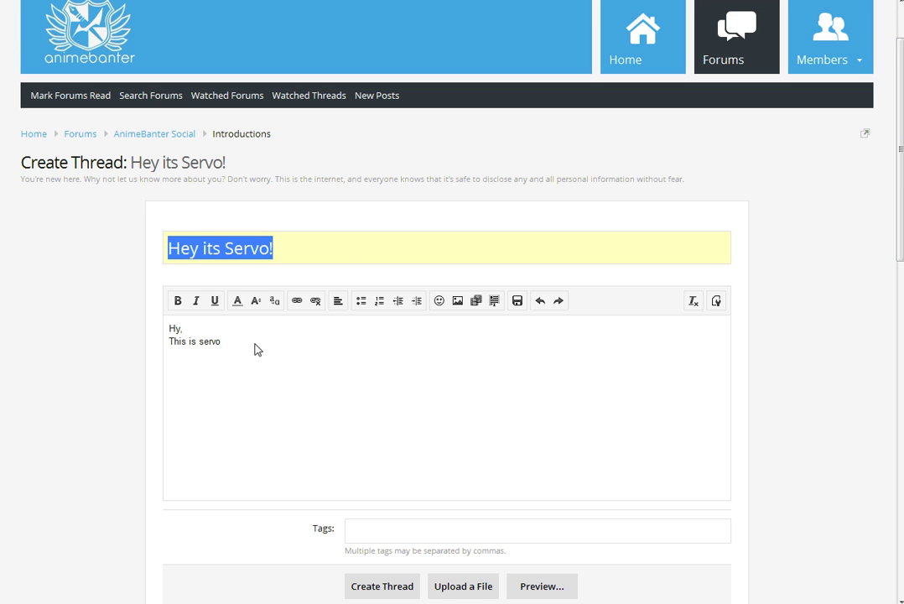
pyautogui.moveTo(251, 347); pyautogui.dragTo(107, 337)
pyautogui.press('BackSpace')
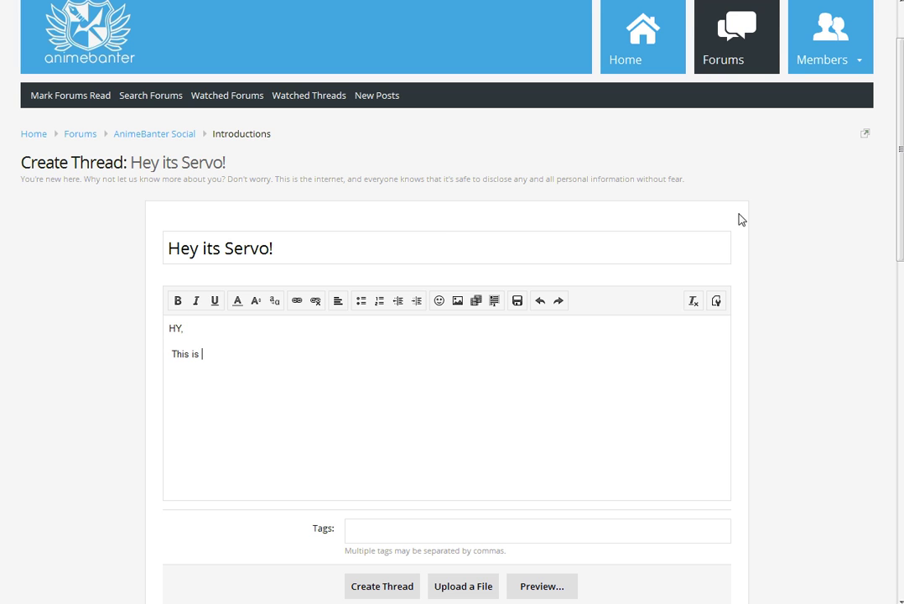
pyautogui.moveTo(899, 164); pyautogui.dragTo(900, 168)
pyautogui.scroll(-1, 228, 295)
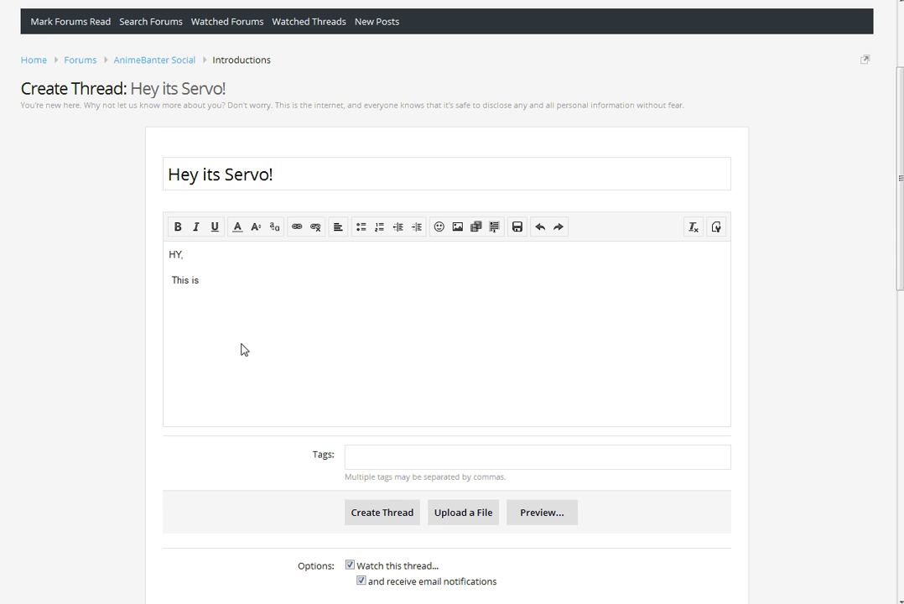
# Make the 'HY, This is' test lines bold and italic, and underline the HY line
pyautogui.doubleClick(192, 280)
pyautogui.click(226, 293)
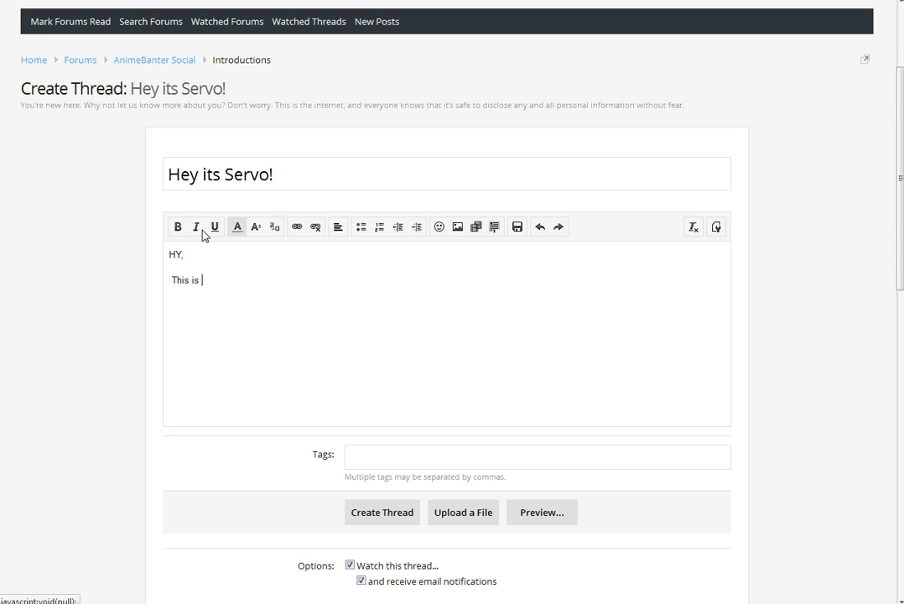
pyautogui.moveTo(224, 282); pyautogui.dragTo(156, 256)
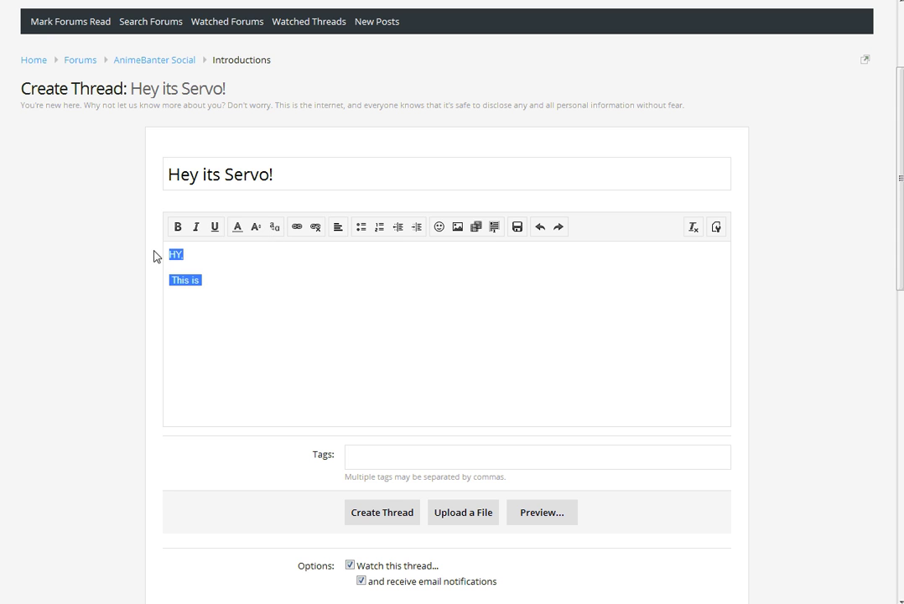
pyautogui.click(179, 232)
pyautogui.click(234, 289)
pyautogui.moveTo(234, 289); pyautogui.dragTo(161, 263)
pyautogui.click(195, 227)
pyautogui.click(234, 286)
pyautogui.moveTo(234, 287); pyautogui.dragTo(156, 261)
pyautogui.click(215, 226)
pyautogui.moveTo(236, 286)
pyautogui.mouseDown()
pyautogui.moveTo(173, 264)
pyautogui.moveTo(228, 238)
pyautogui.mouseUp()
# Colour the test text yellow, then green
pyautogui.click(237, 226)
pyautogui.click(282, 279)
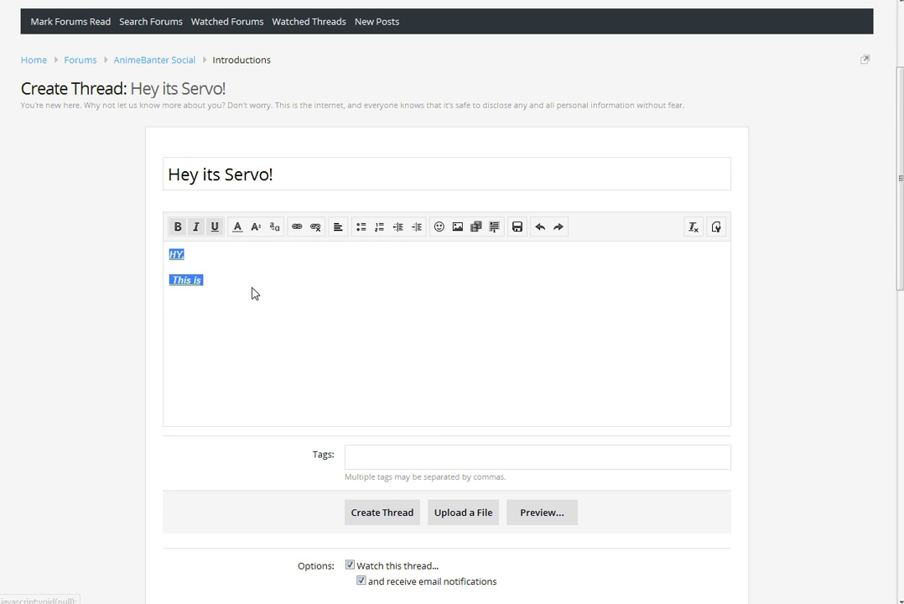
pyautogui.click(217, 302)
pyautogui.moveTo(210, 283); pyautogui.dragTo(158, 256)
pyautogui.click(239, 232)
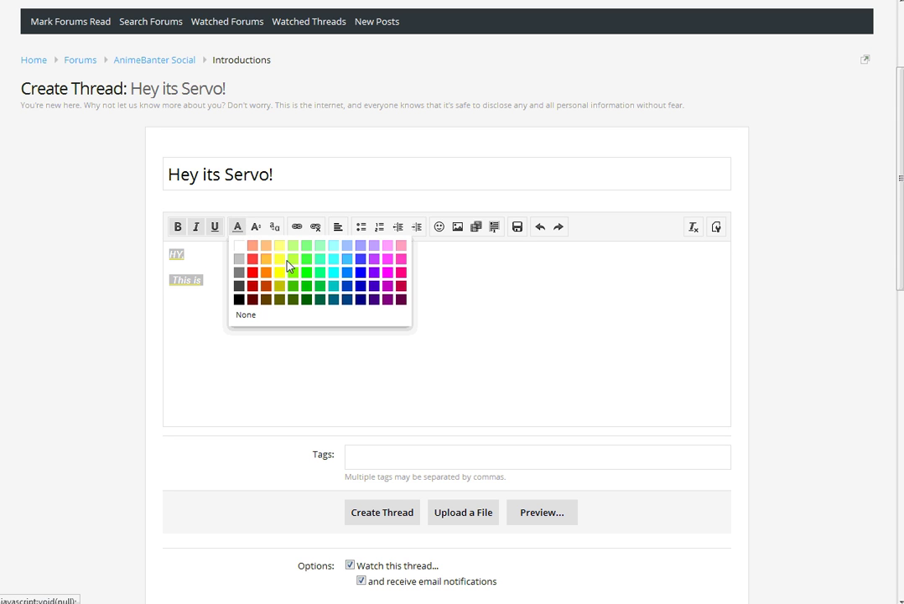
pyautogui.click(306, 288)
pyautogui.click(296, 323)
# Set the test text to font size 6, then size 7
pyautogui.moveTo(224, 299); pyautogui.dragTo(189, 254)
pyautogui.click(257, 227)
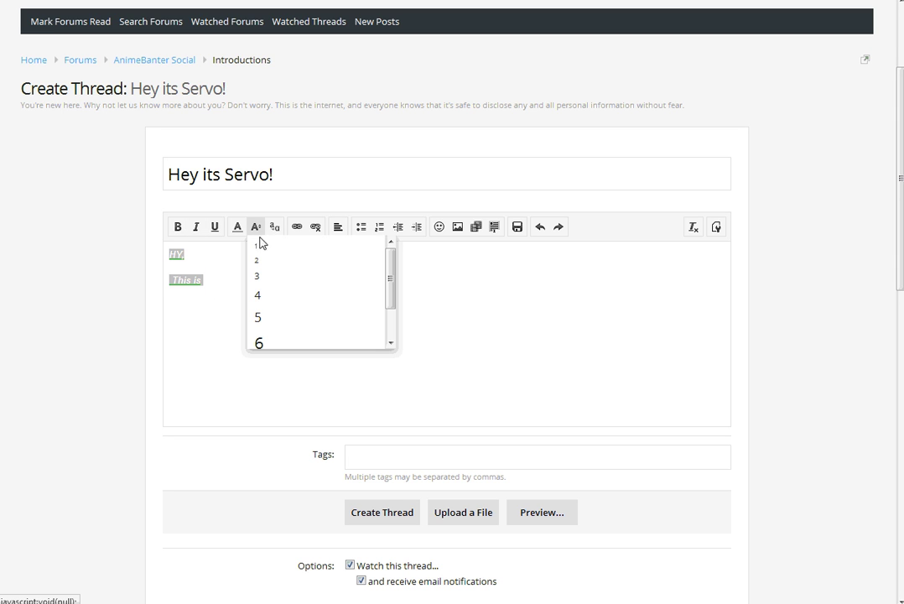
pyautogui.click(259, 344)
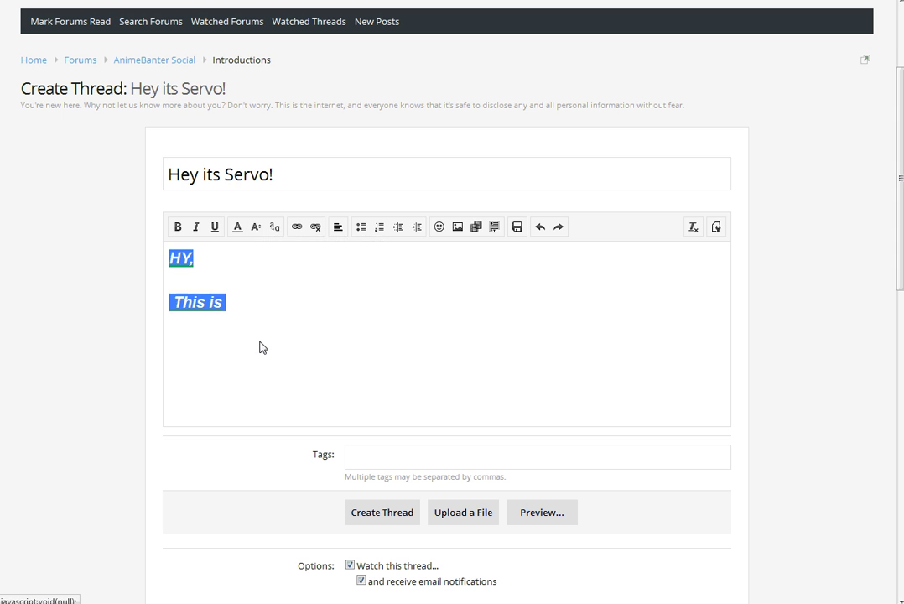
pyautogui.moveTo(250, 317); pyautogui.dragTo(168, 263)
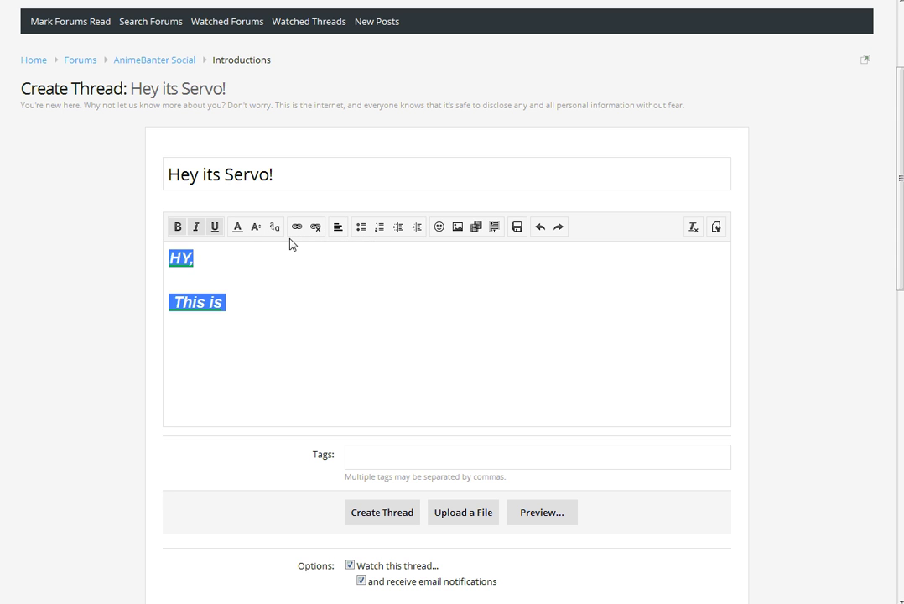
pyautogui.click(256, 228)
pyautogui.moveTo(388, 289); pyautogui.dragTo(388, 322)
pyautogui.click(273, 338)
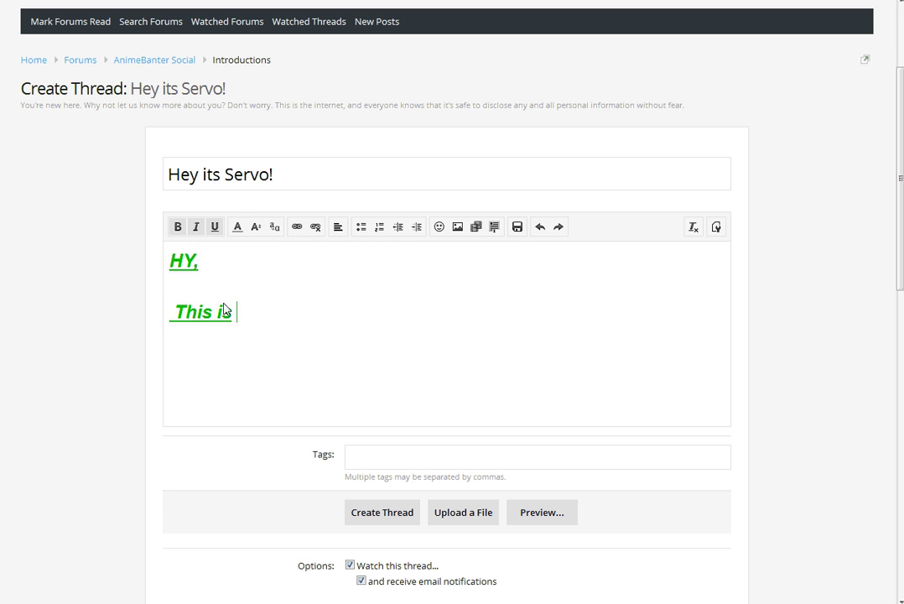
# Change the test text font to Times New Roman, then Courier New
pyautogui.moveTo(224, 307); pyautogui.dragTo(162, 255)
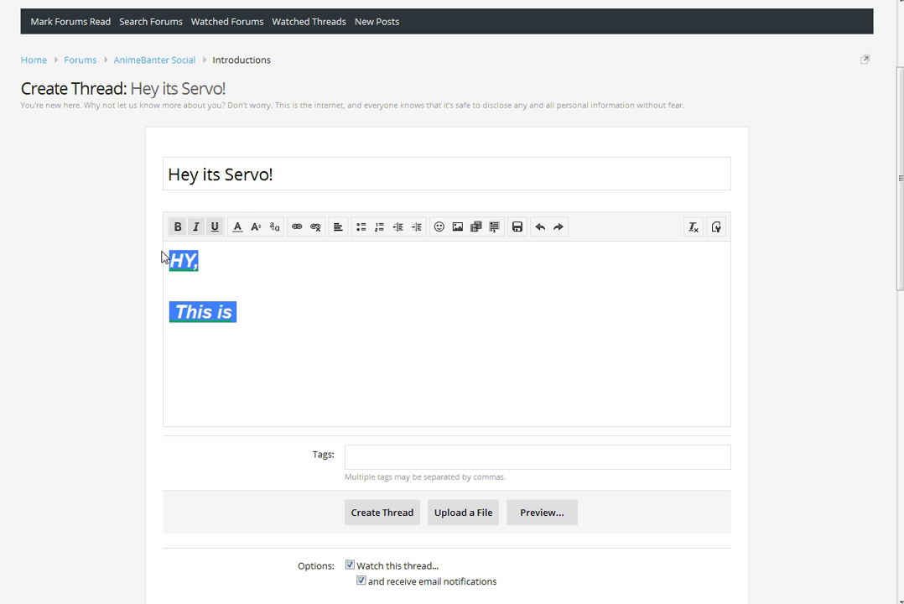
pyautogui.click(275, 226)
pyautogui.moveTo(407, 289); pyautogui.dragTo(407, 333)
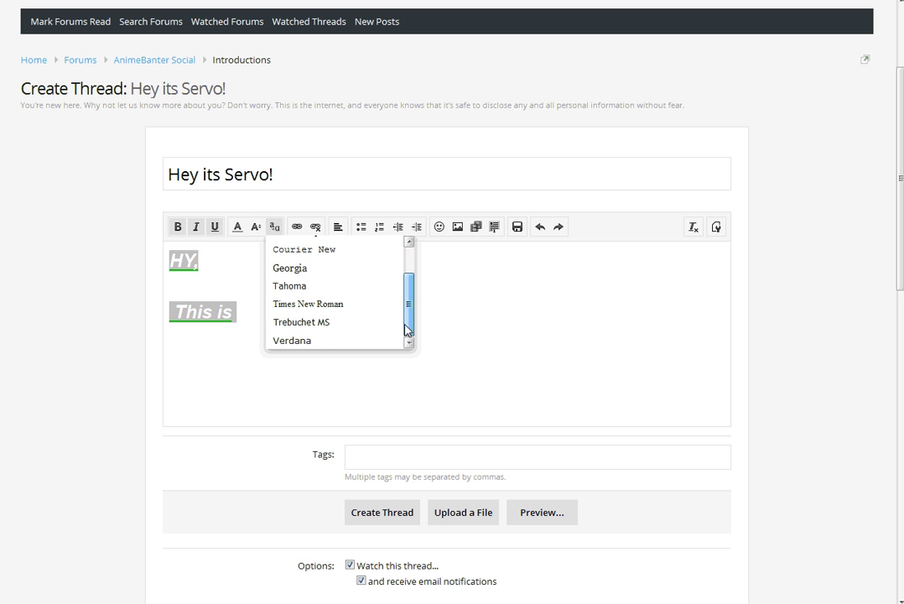
pyautogui.click(323, 304)
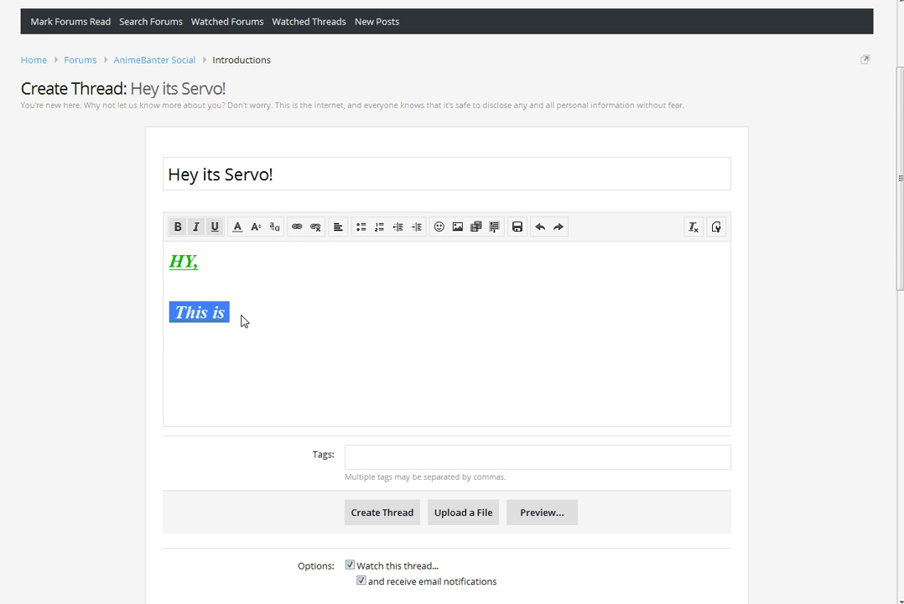
pyautogui.moveTo(246, 322); pyautogui.dragTo(168, 259)
pyautogui.click(275, 228)
pyautogui.click(321, 251)
pyautogui.click(319, 318)
# Strip all formatting from the test text and delete it
pyautogui.hotkey('ctrl', 'a')
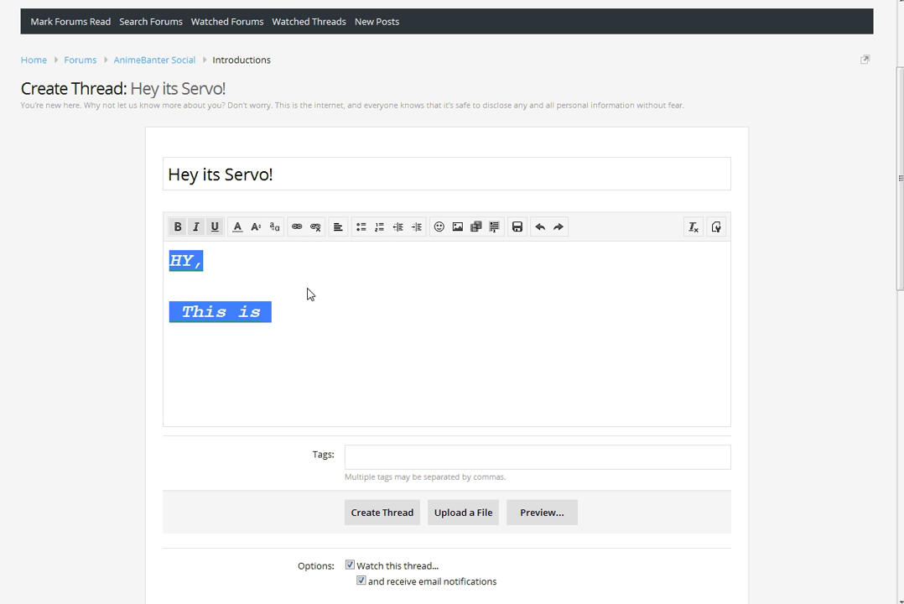
pyautogui.click(309, 293)
pyautogui.moveTo(288, 317); pyautogui.dragTo(162, 273)
pyautogui.click(693, 231)
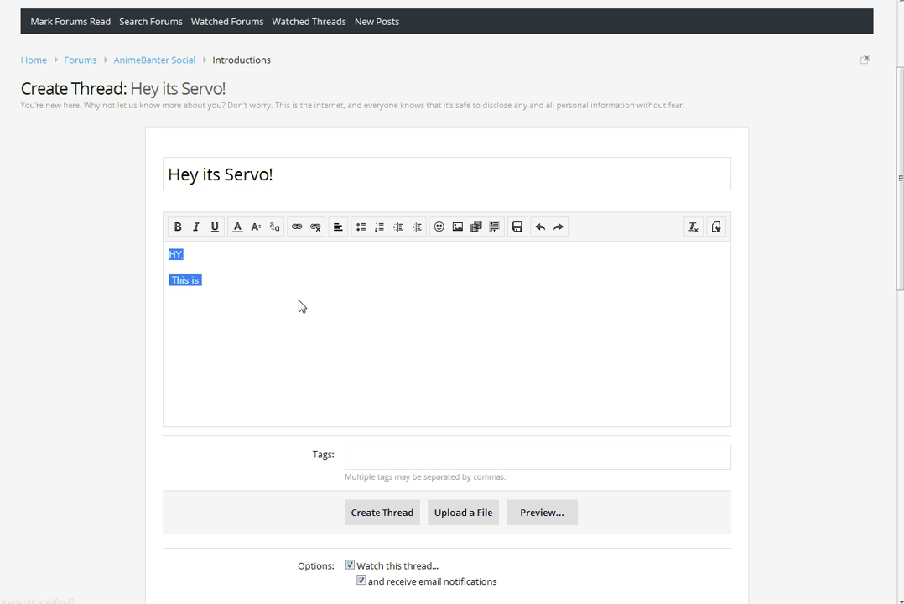
pyautogui.click(246, 295)
pyautogui.moveTo(199, 288); pyautogui.dragTo(156, 254)
pyautogui.press('BackSpace')
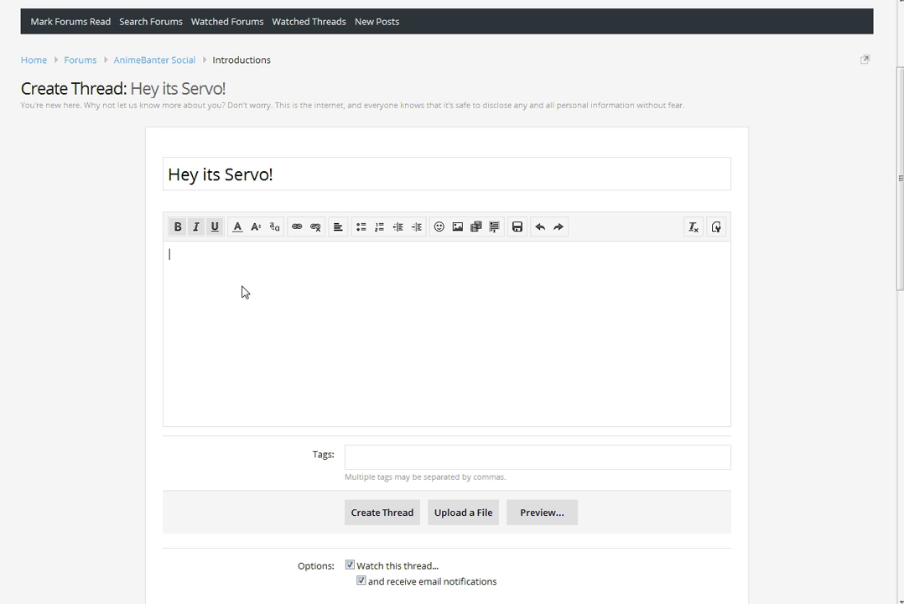
# Fix the typos so the line reads 'PLease read Rules HERE' and select HERE
pyautogui.write('PLease read fules HERE')
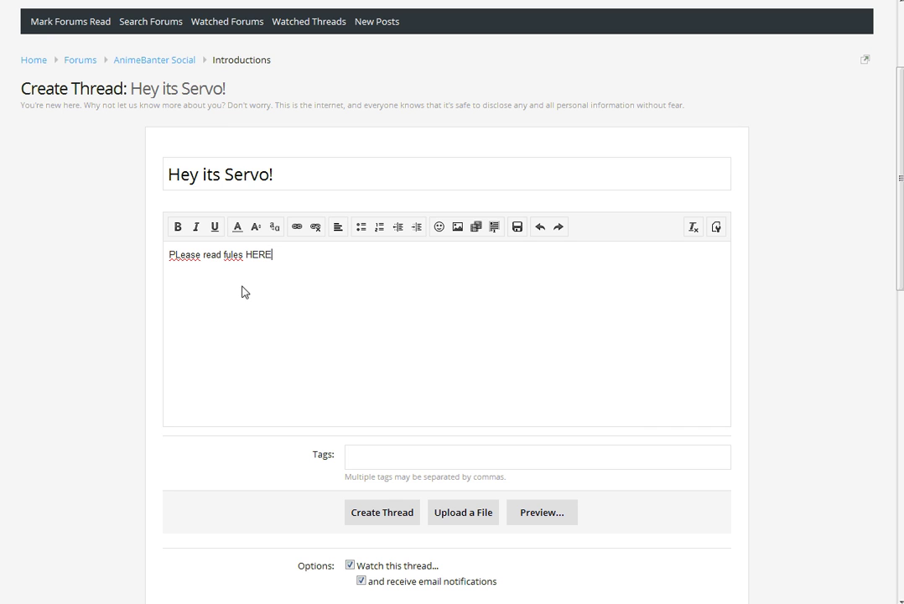
pyautogui.click(226, 256)
pyautogui.press('BackSpace')
pyautogui.write('R')
pyautogui.moveTo(293, 281); pyautogui.dragTo(251, 257)
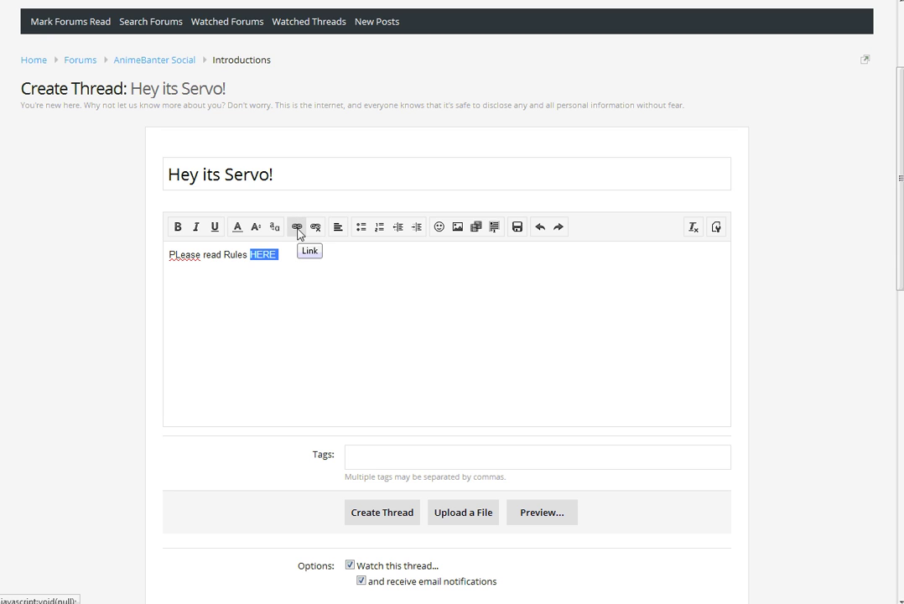
pyautogui.click(282, 257)
pyautogui.moveTo(269, 260); pyautogui.dragTo(251, 258)
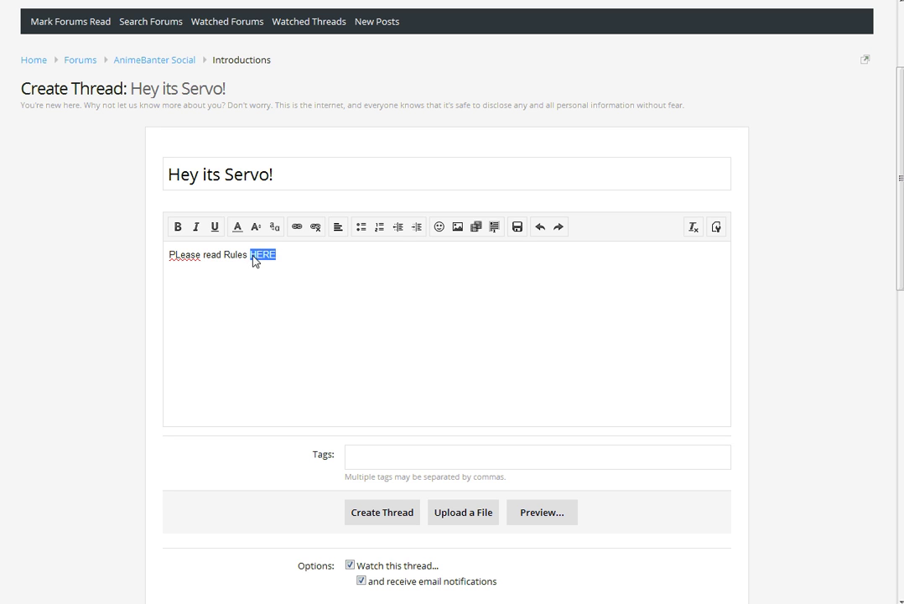
# Link HERE to the copied General Forum Rules thread address
pyautogui.click(297, 228)
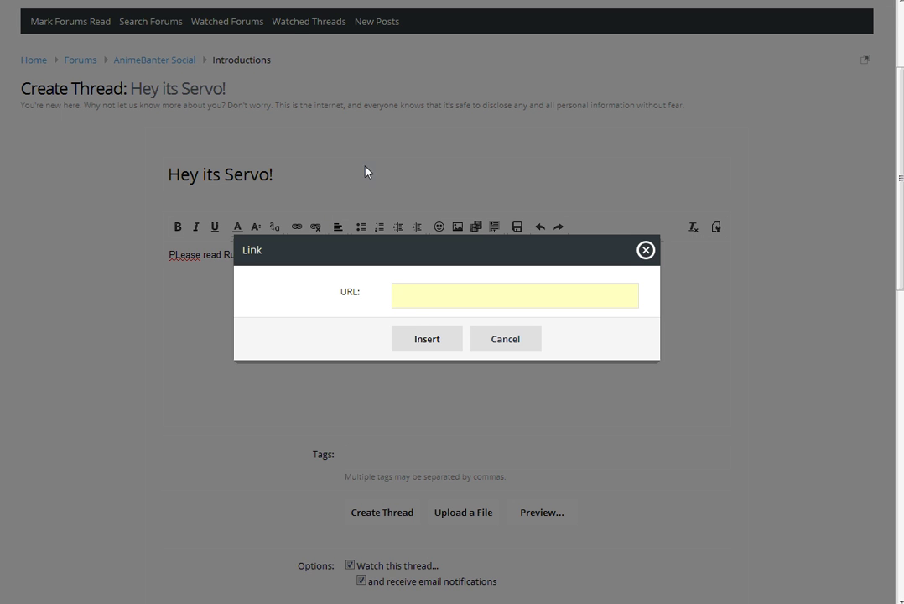
pyautogui.hotkey('ctrl', 'Tab')
pyautogui.rightClick(219, 0)
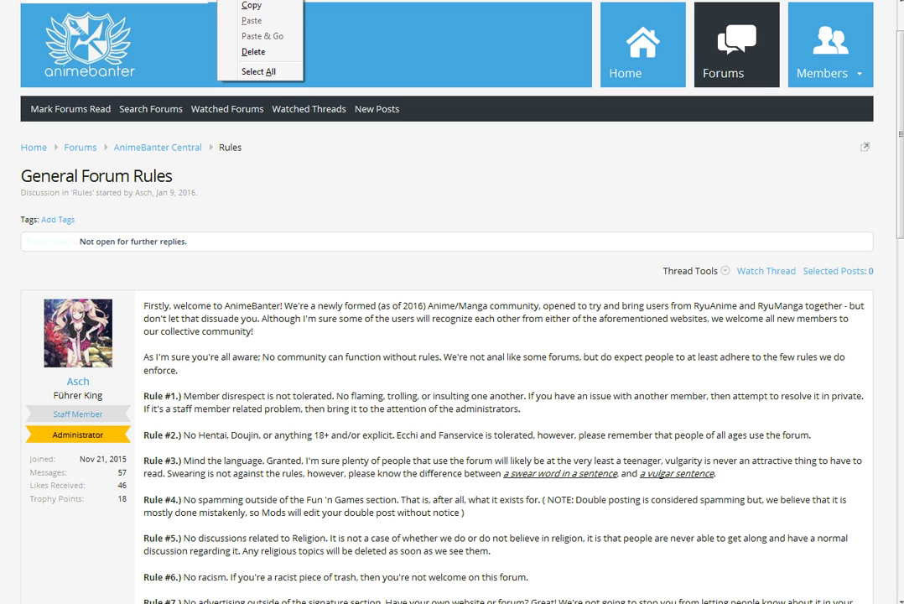
pyautogui.click(281, 8)
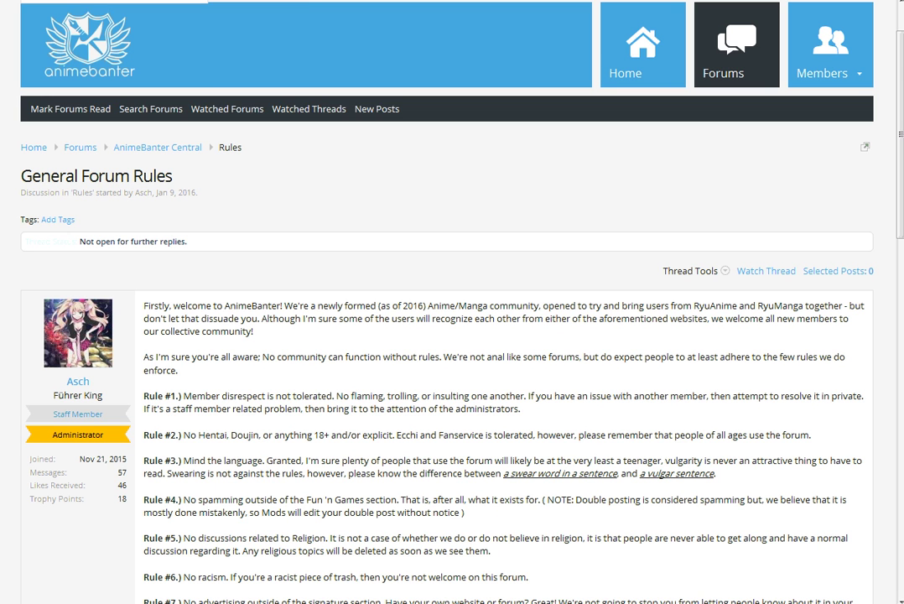
pyautogui.hotkey('ctrl', 'Tab')
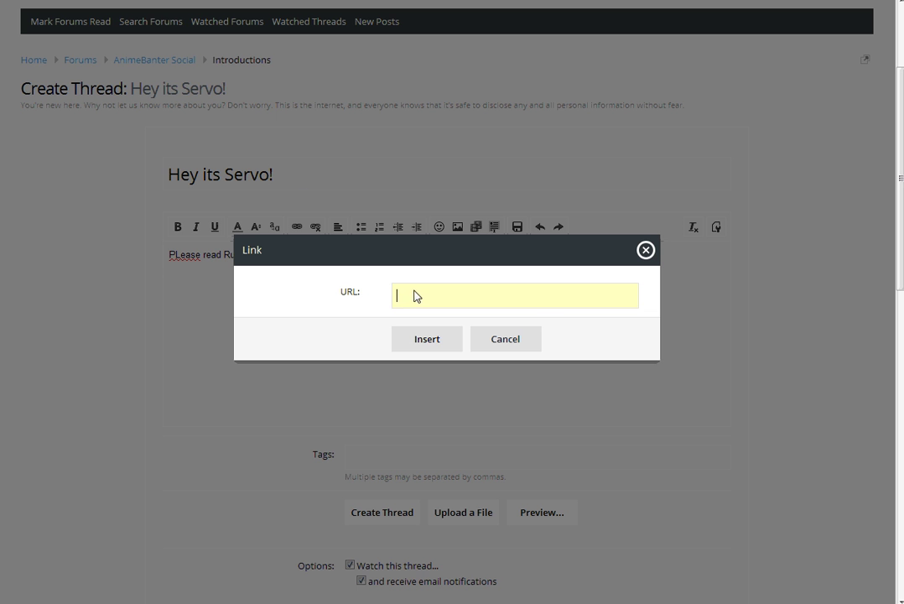
pyautogui.rightClick(414, 295)
pyautogui.click(456, 352)
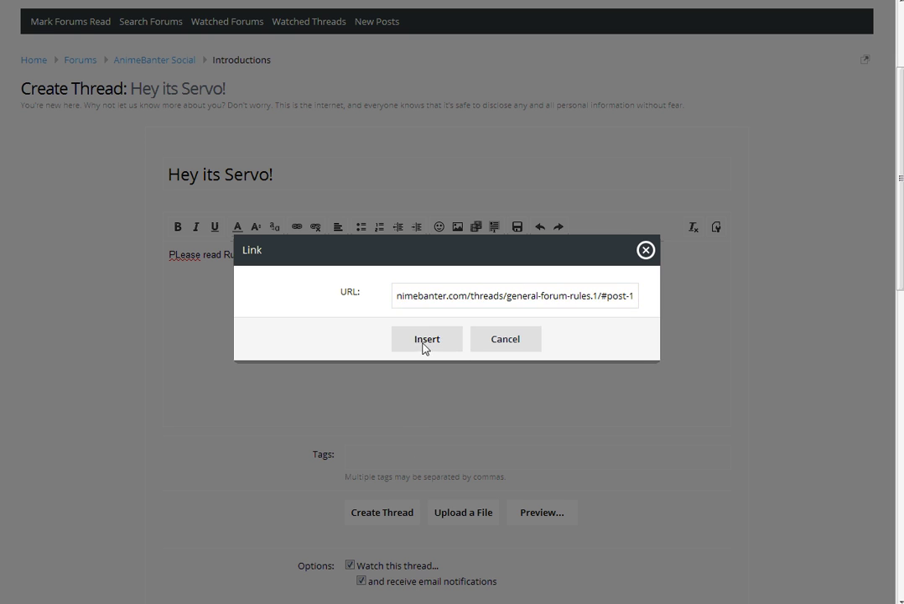
pyautogui.click(424, 345)
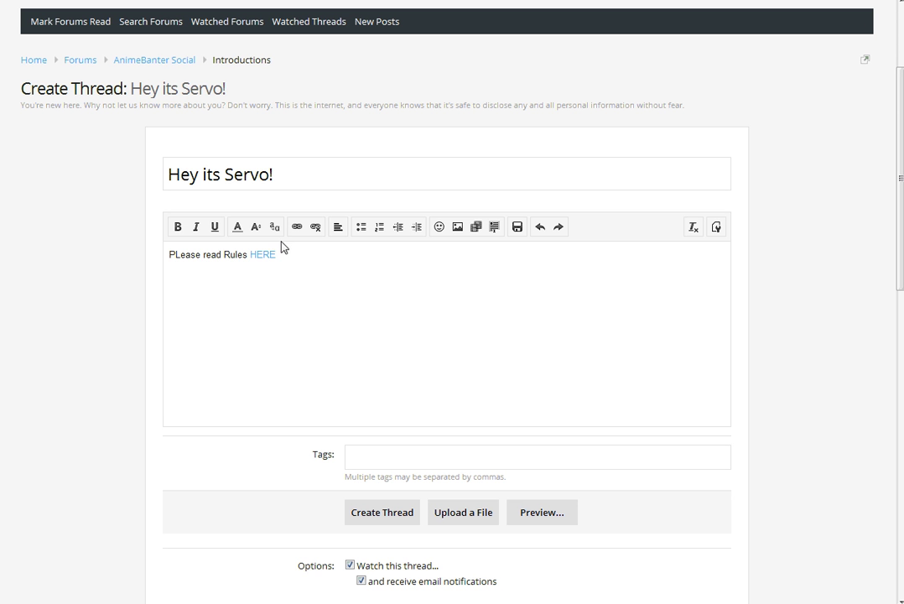
pyautogui.click(297, 227)
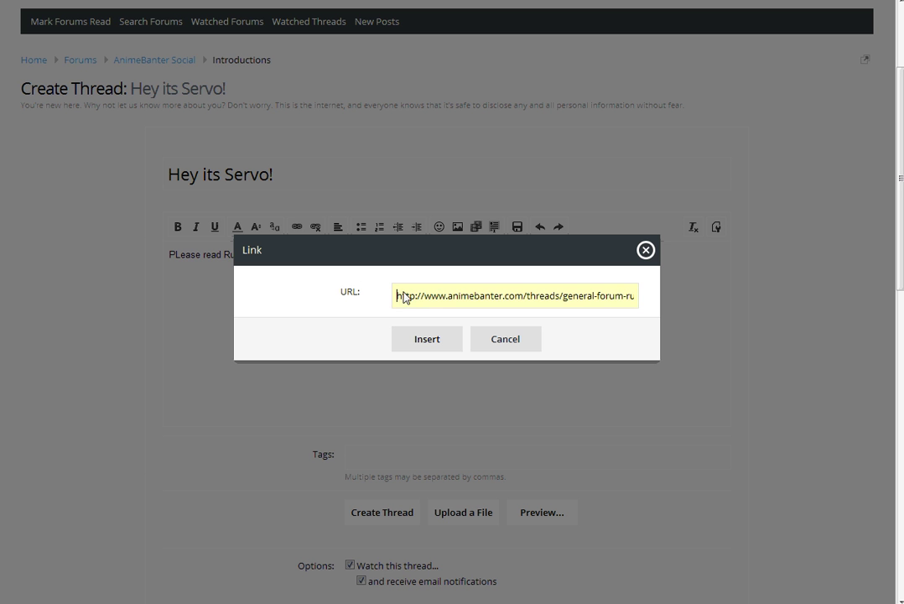
pyautogui.click(450, 338)
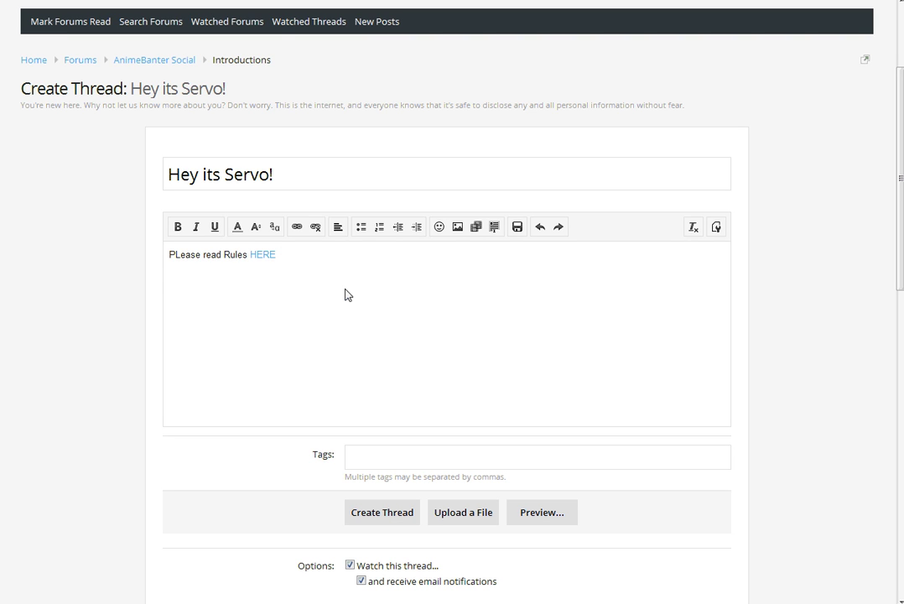
# Insert the rules thread address as a link on the next line
pyautogui.click(297, 227)
pyautogui.rightClick(425, 294)
pyautogui.click(466, 354)
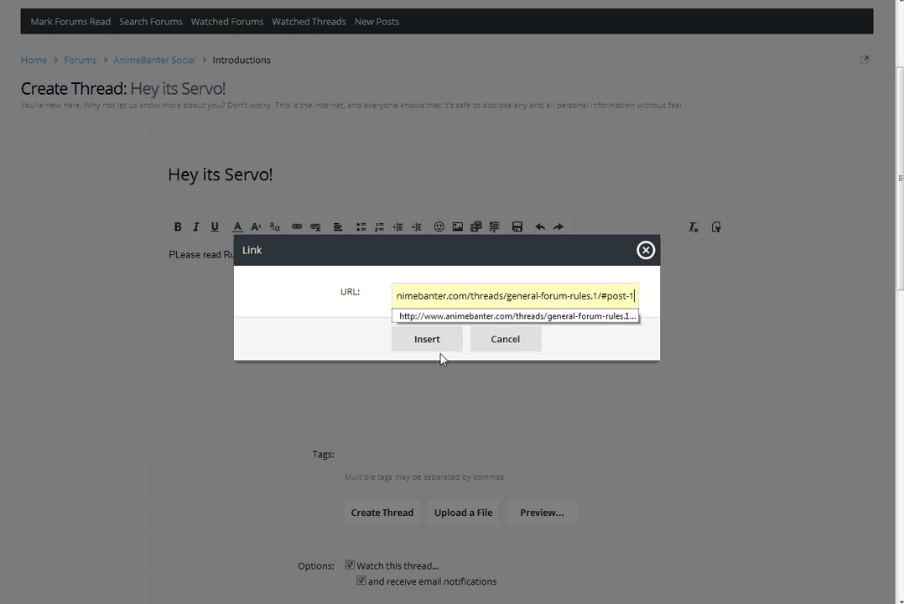
pyautogui.click(428, 355)
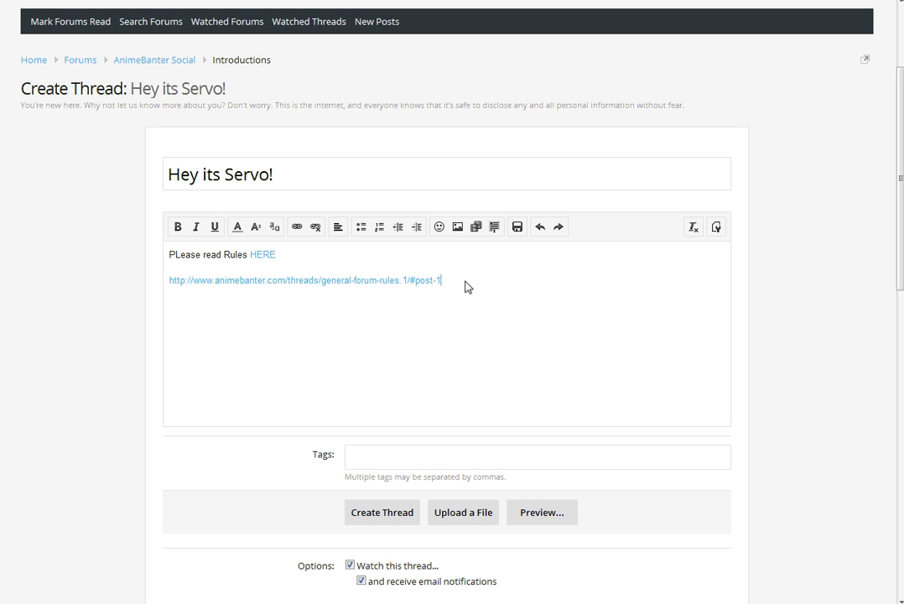
# Unlink and delete both the rules address line and the word HERE
pyautogui.moveTo(465, 283); pyautogui.dragTo(178, 284)
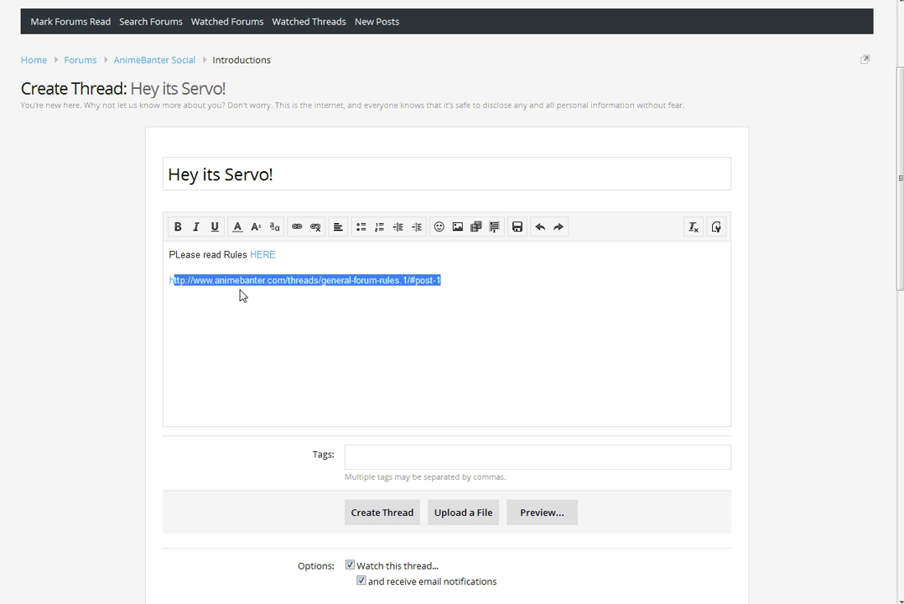
pyautogui.moveTo(456, 287); pyautogui.dragTo(171, 284)
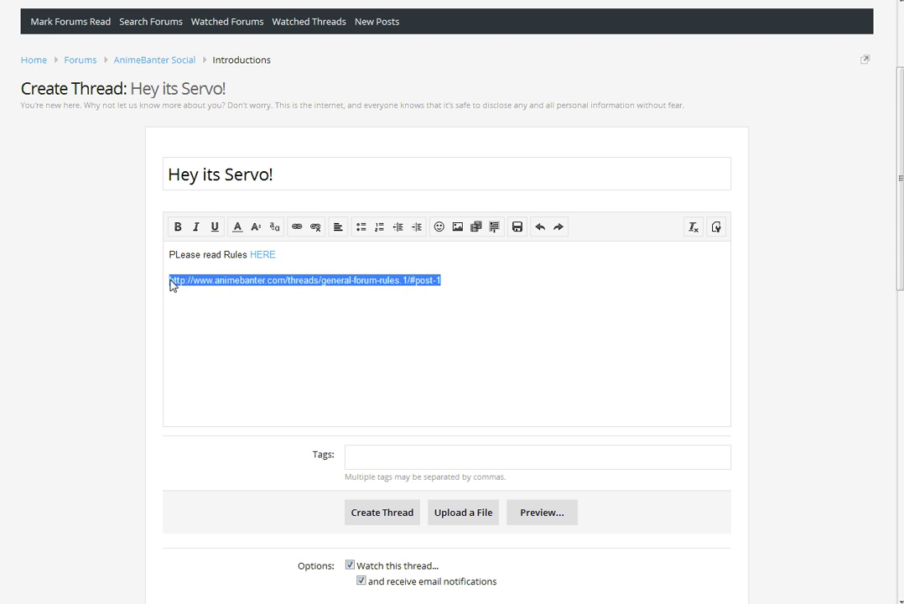
pyautogui.click(315, 228)
pyautogui.click(468, 310)
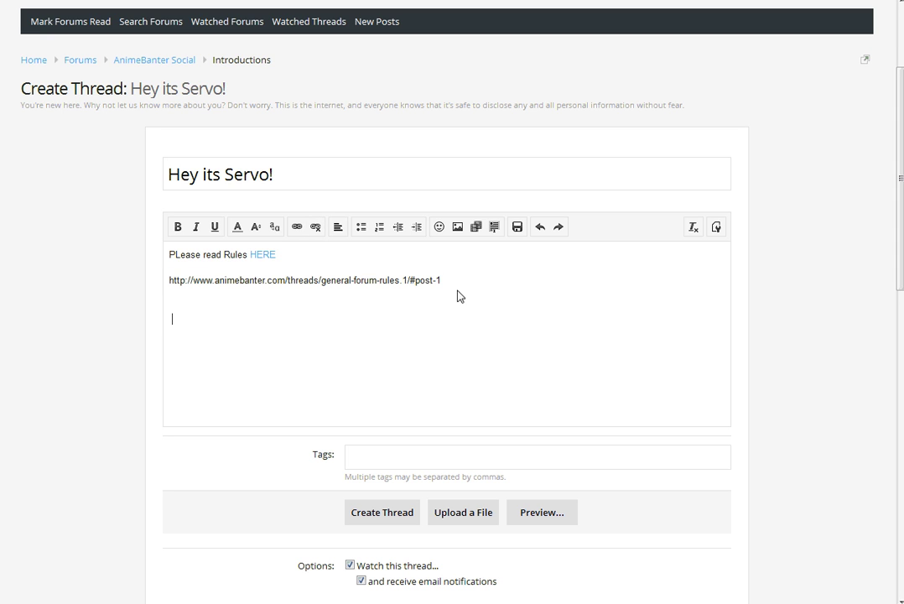
pyautogui.moveTo(442, 281)
pyautogui.mouseDown()
pyautogui.moveTo(403, 285)
pyautogui.moveTo(442, 282)
pyautogui.mouseUp()
pyautogui.moveTo(256, 262); pyautogui.dragTo(250, 264)
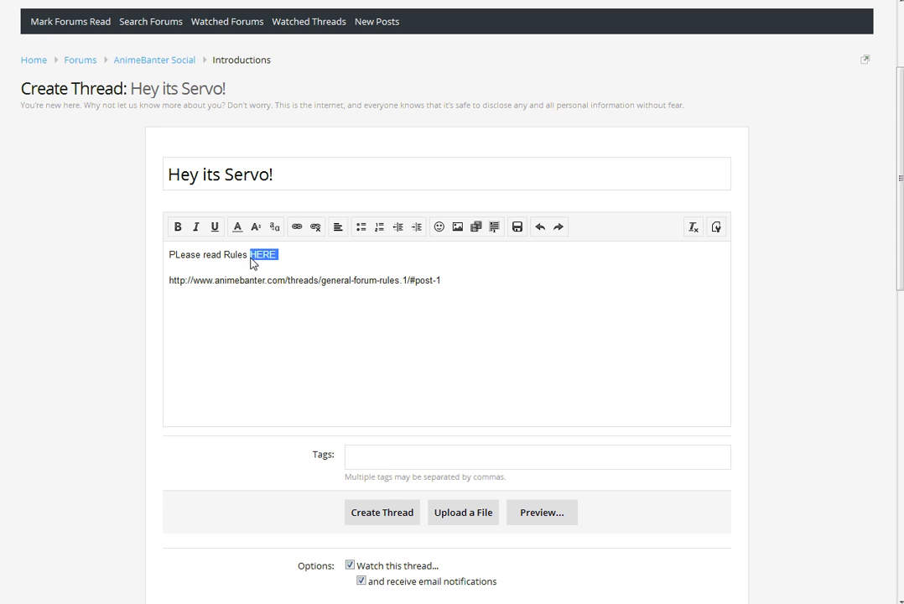
pyautogui.click(316, 227)
pyautogui.click(309, 300)
pyautogui.moveTo(439, 281); pyautogui.dragTo(168, 282)
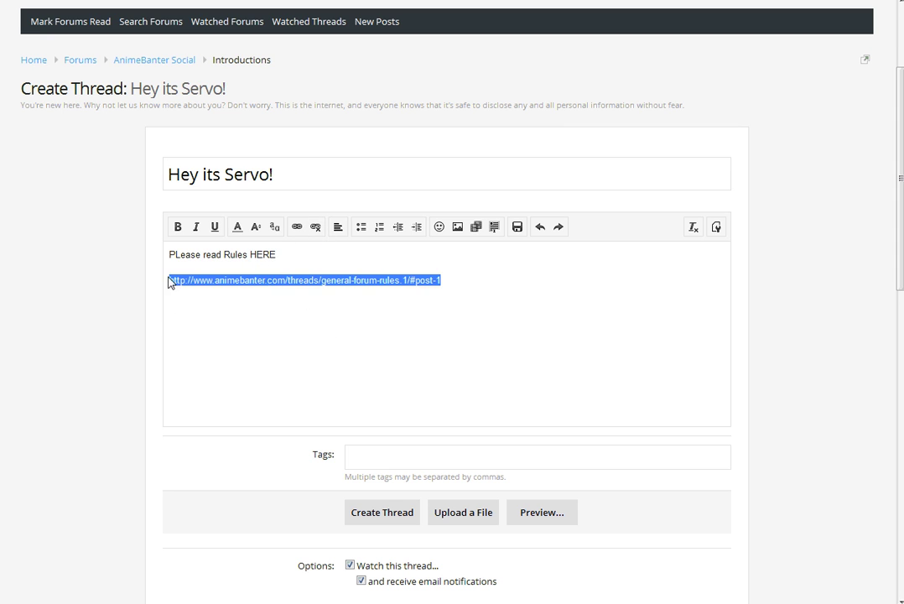
pyautogui.hotkey('ctrl', 'x')
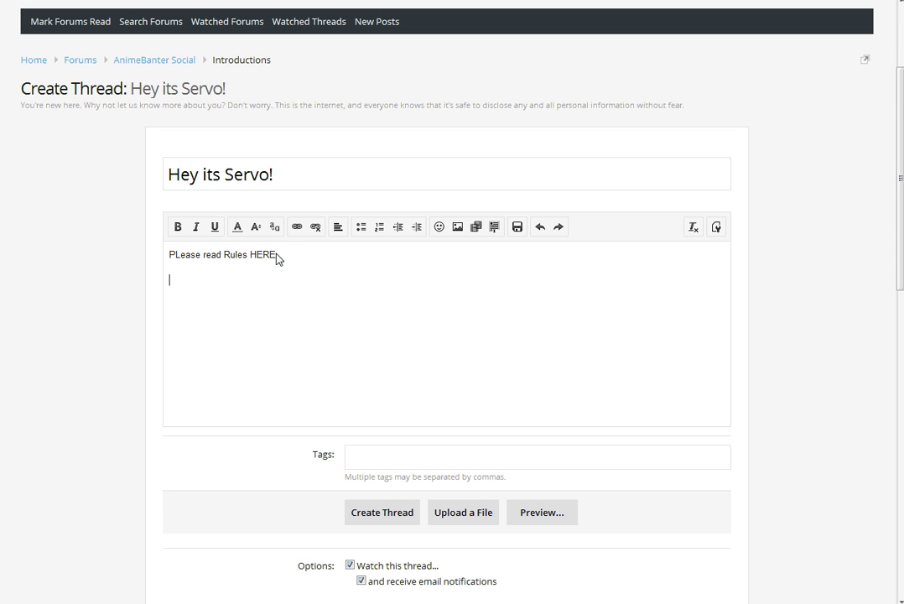
pyautogui.moveTo(277, 256); pyautogui.dragTo(252, 264)
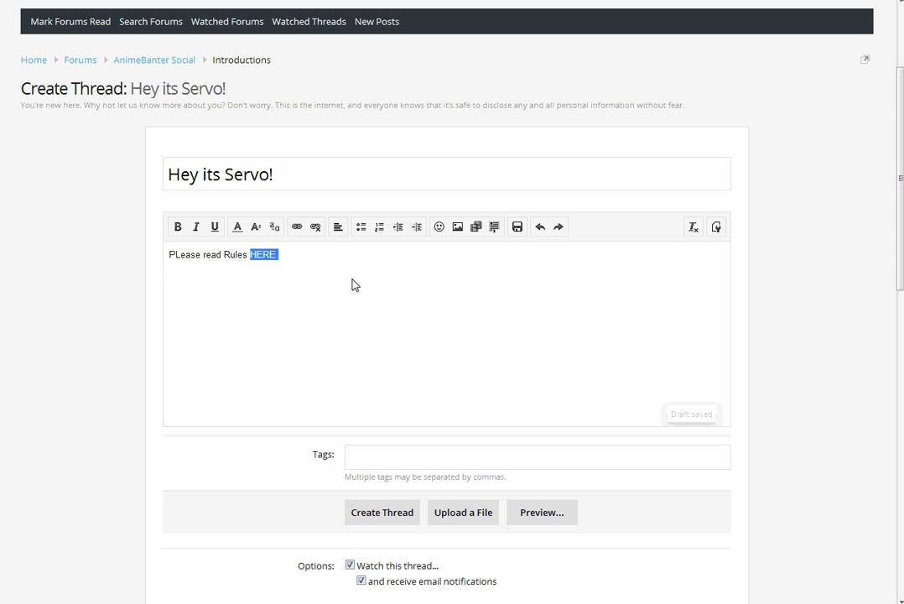
pyautogui.press('BackSpace')
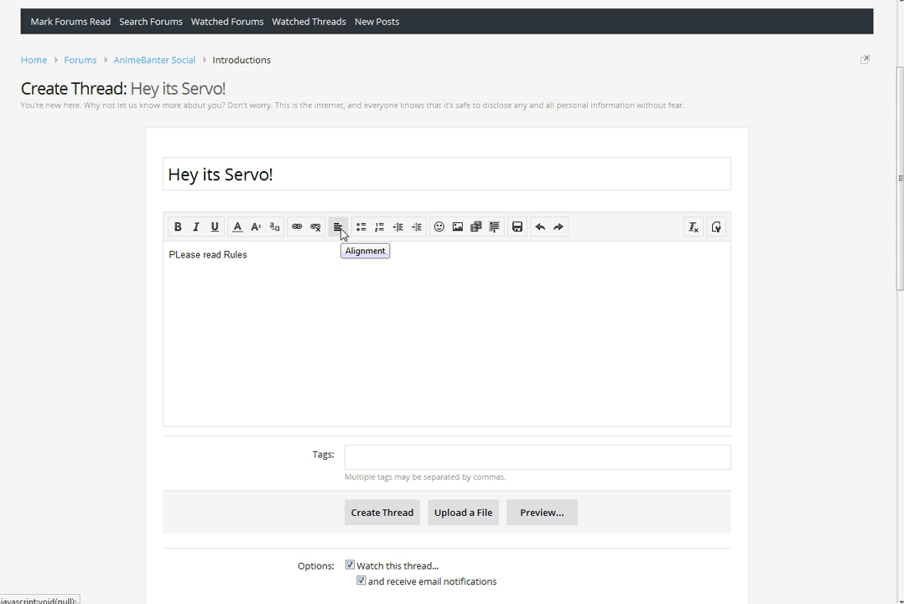
# Left-align the 'PLease read Rules' line after trying right and center alignment
pyautogui.moveTo(298, 268); pyautogui.dragTo(155, 254)
pyautogui.click(338, 233)
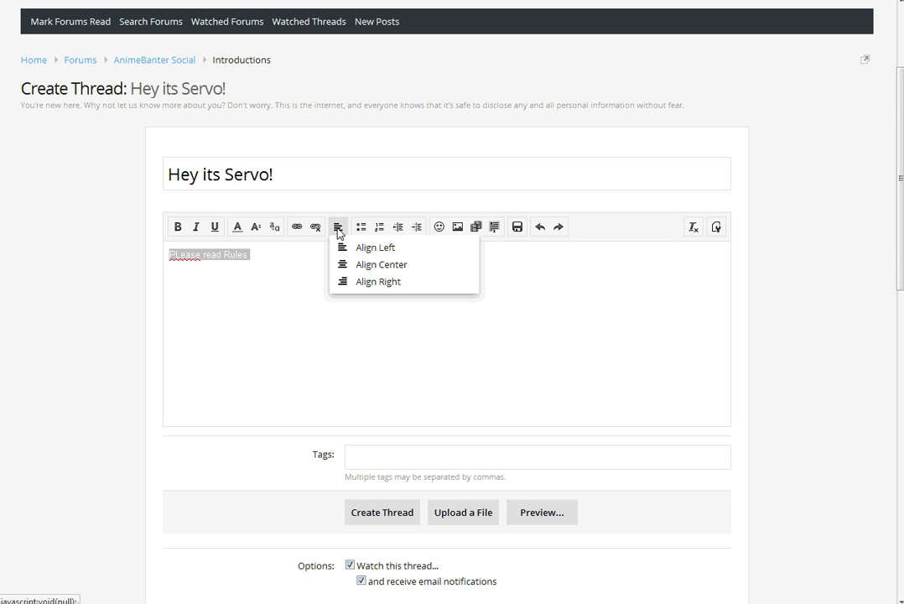
pyautogui.click(373, 282)
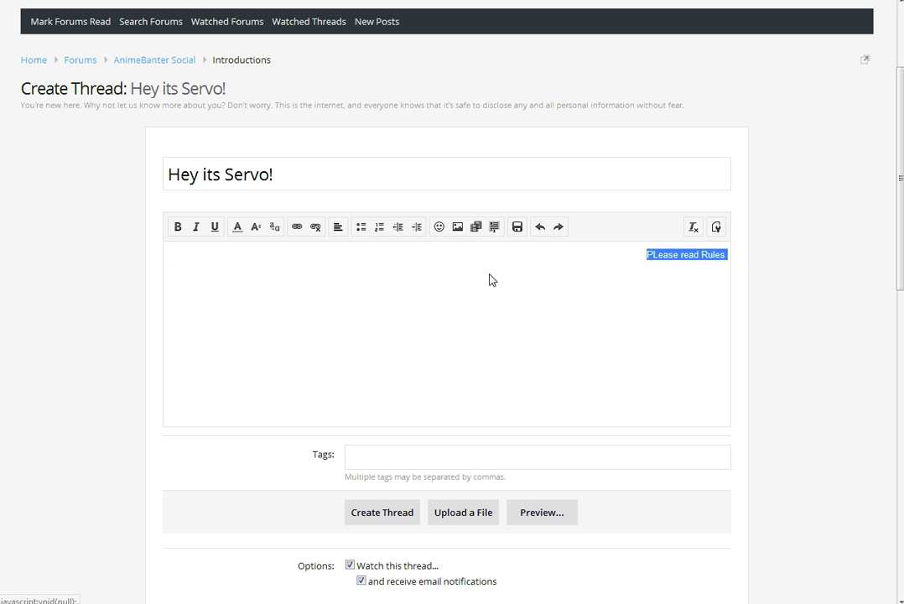
pyautogui.click(344, 235)
pyautogui.click(357, 264)
pyautogui.click(338, 234)
pyautogui.click(348, 249)
pyautogui.click(244, 269)
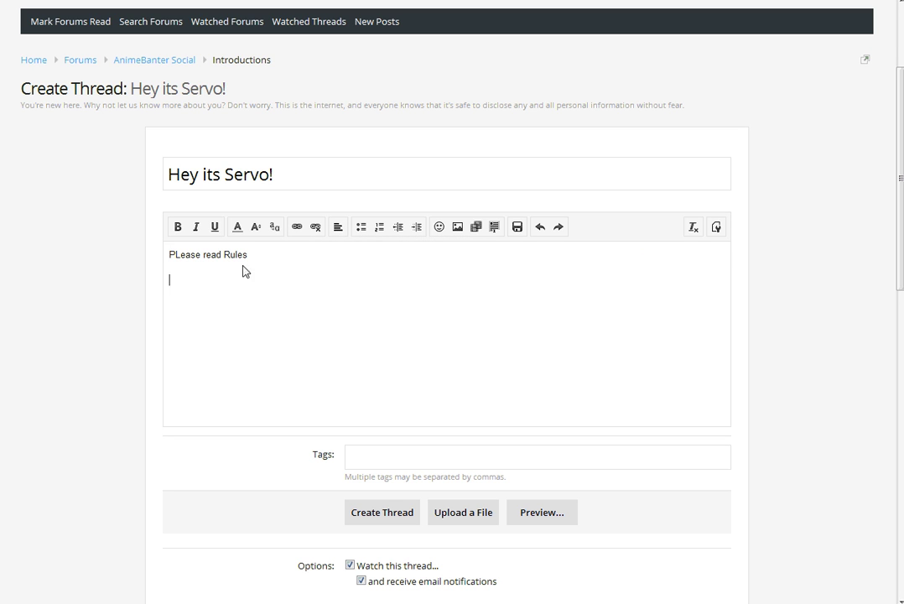
# Type practice bullet and numbered items, indent a line, then delete them all
pyautogui.click(361, 227)
pyautogui.write('kl;')
pyautogui.press('Return')
pyautogui.press('Return')
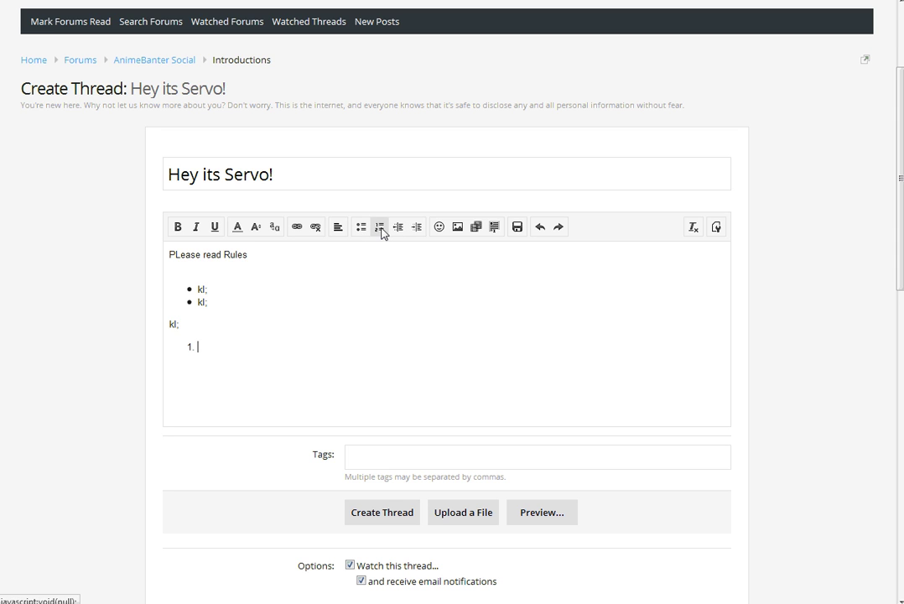
pyautogui.press('Return')
pyautogui.write('kl;kl;k')
pyautogui.press('Return')
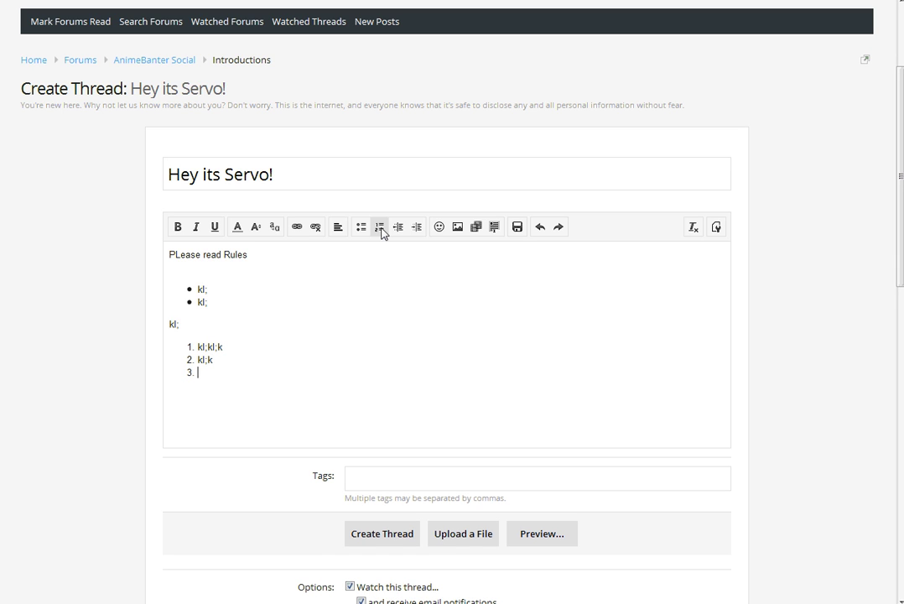
pyautogui.click(401, 228)
pyautogui.write('kl;k;k')
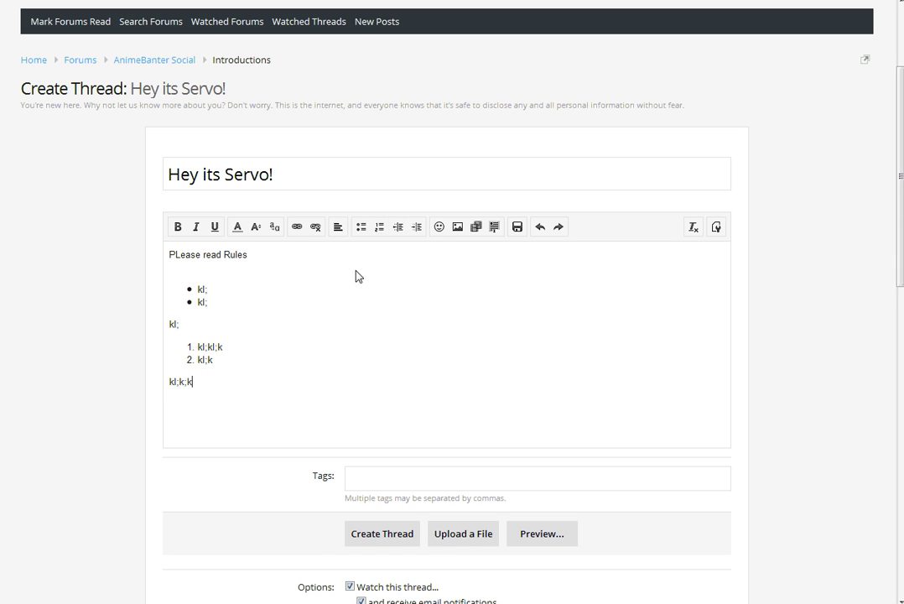
pyautogui.write('l;kl;lk;')
pyautogui.click(416, 228)
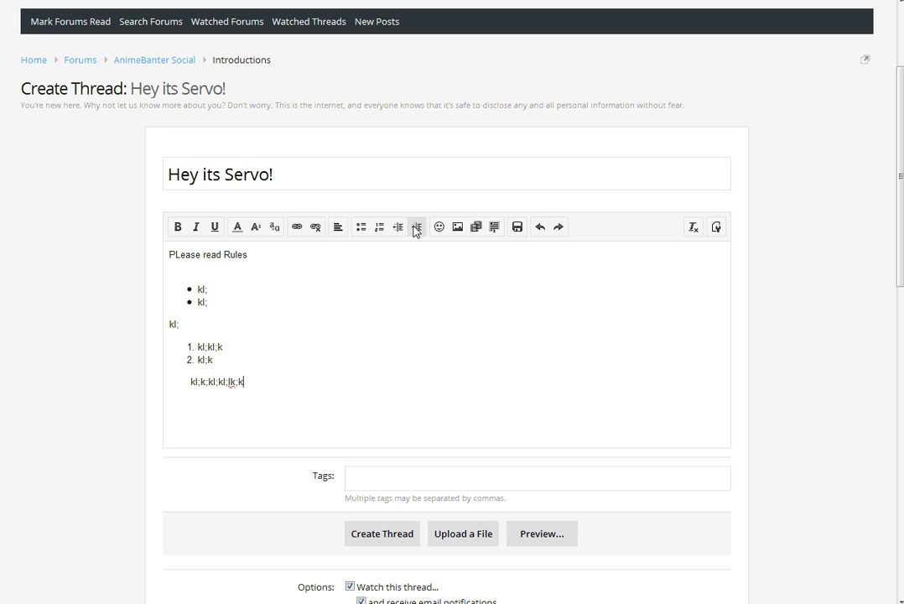
pyautogui.moveTo(247, 382)
pyautogui.mouseDown()
pyautogui.moveTo(147, 346)
pyautogui.moveTo(123, 272)
pyautogui.mouseUp()
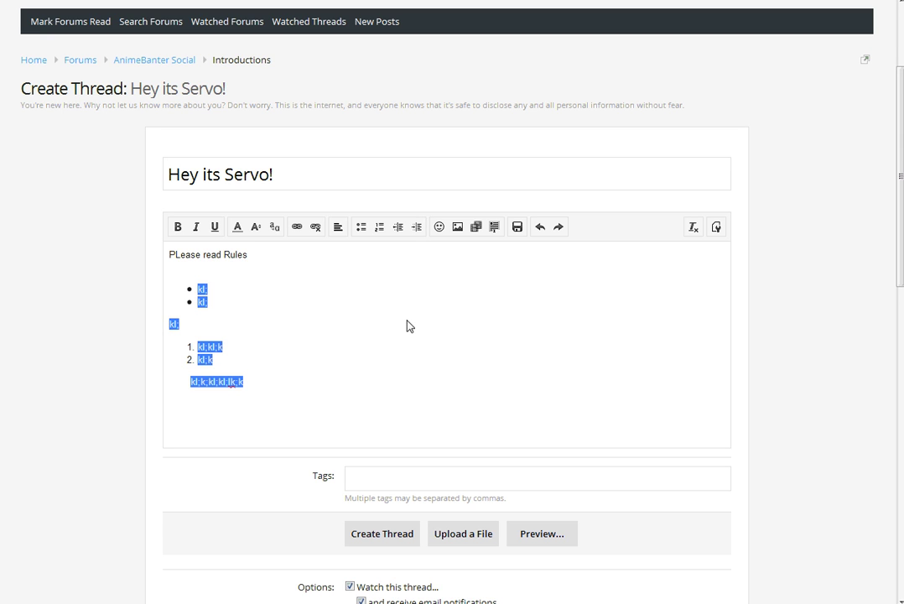
pyautogui.press('BackSpace')
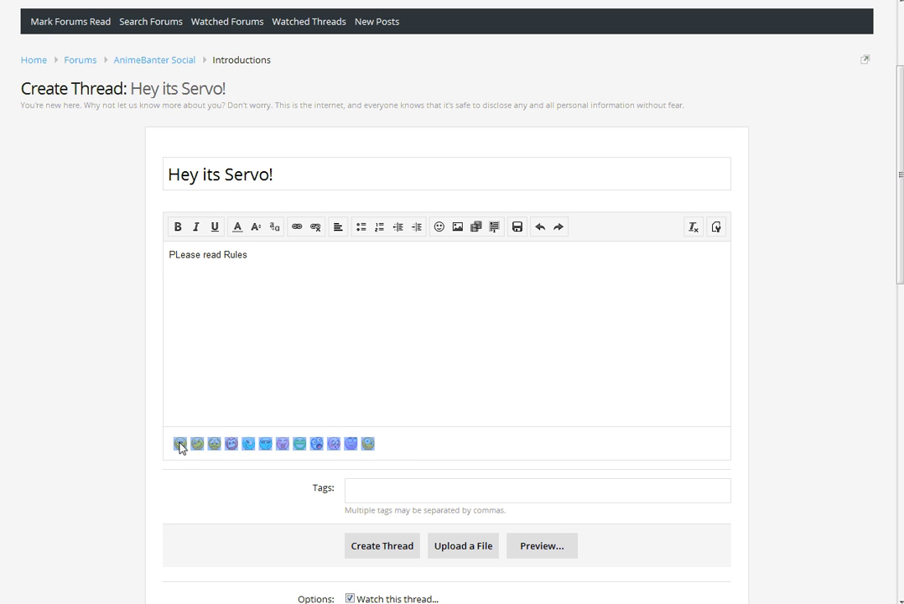
# Put one smiley on a line under the rules text and a row of three beneath it
pyautogui.click(362, 306)
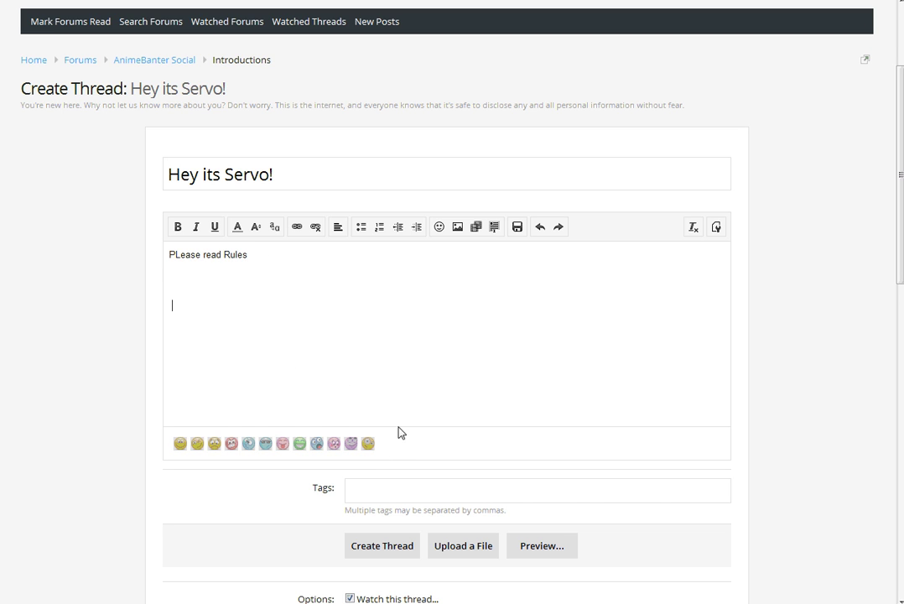
pyautogui.click(368, 444)
pyautogui.press('Return')
pyautogui.click(368, 443)
pyautogui.press('Return')
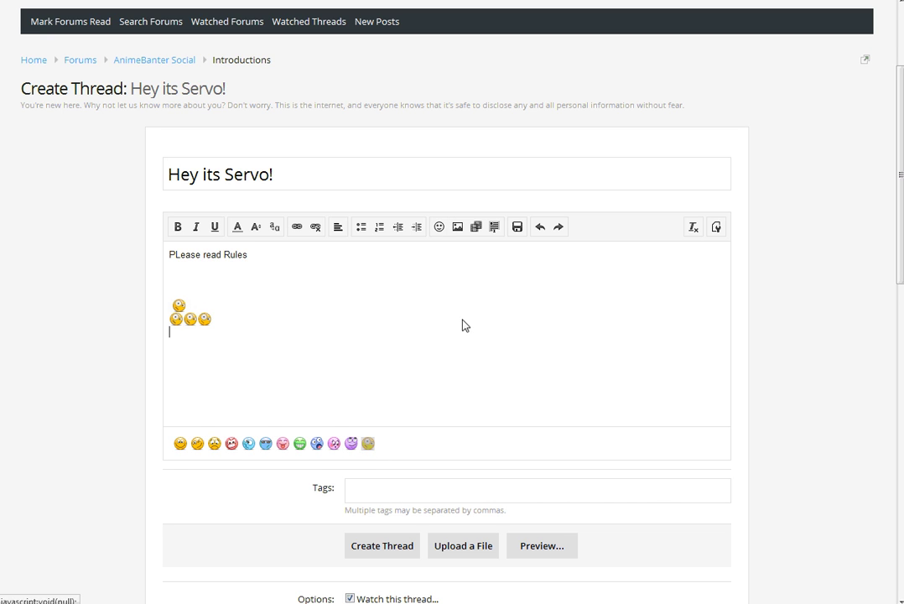
pyautogui.click(460, 319)
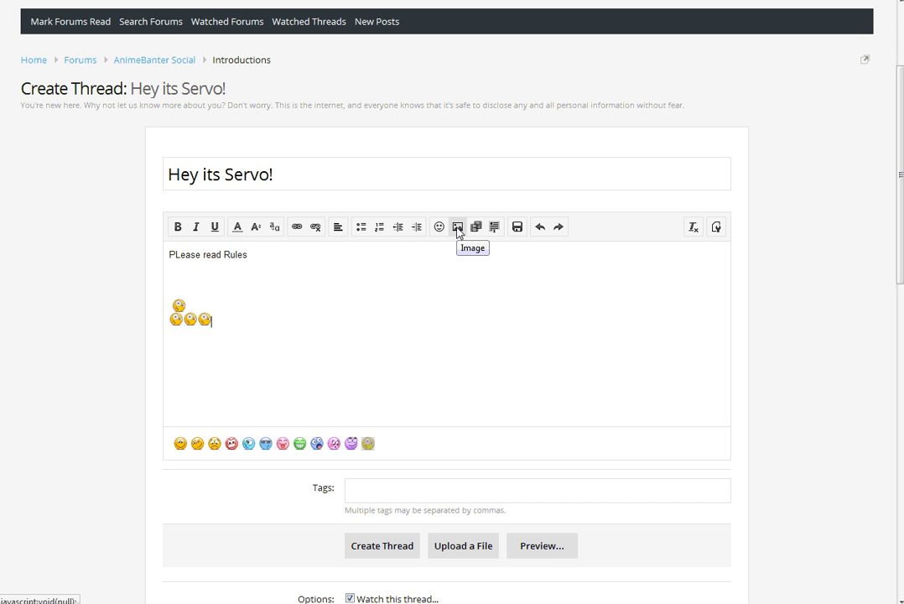
# Search the web for 'anime' in a new browser tab
pyautogui.hotkey('ctrl', 't')
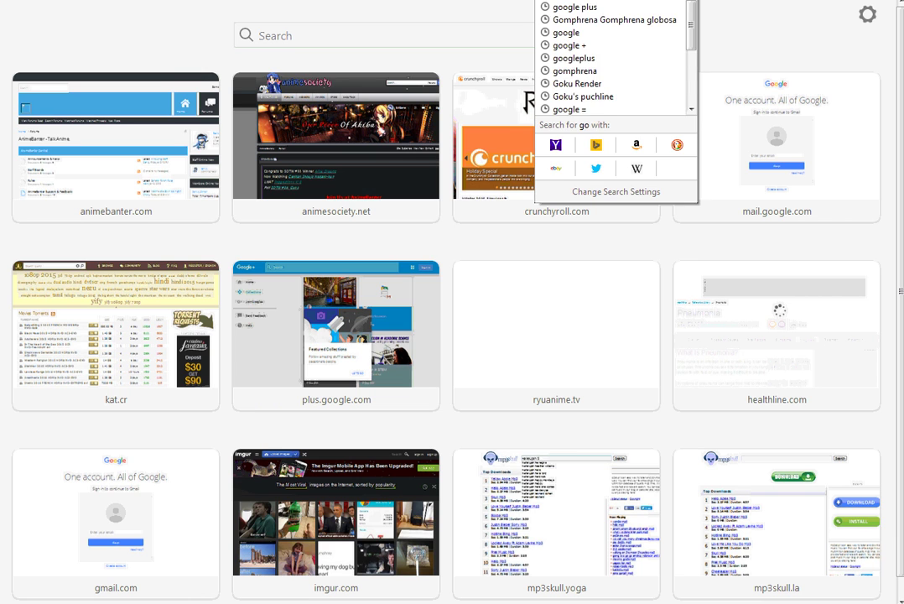
pyautogui.click(306, 39)
pyautogui.write('an')
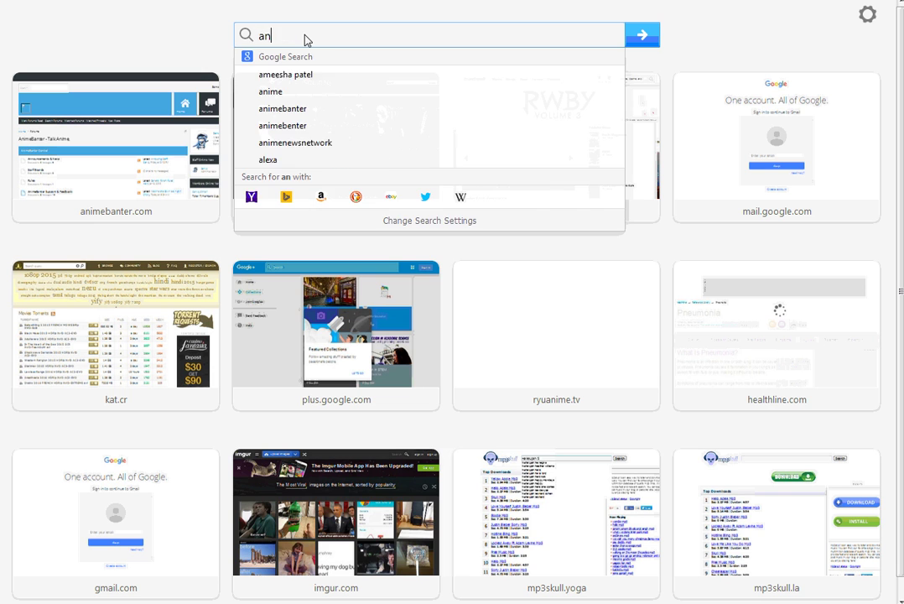
pyautogui.write('ime')
pyautogui.press('Return')
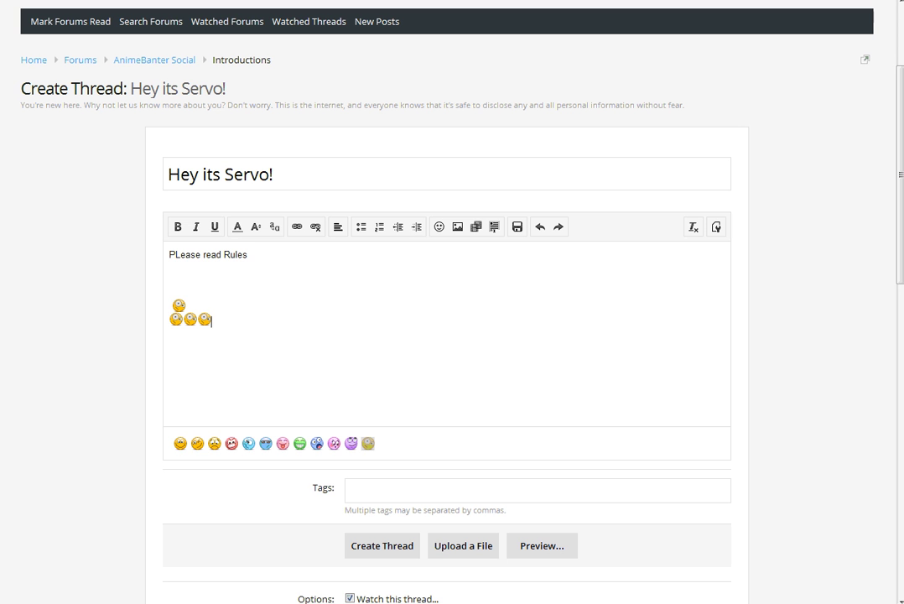
pyautogui.click(458, 228)
pyautogui.rightClick(422, 300)
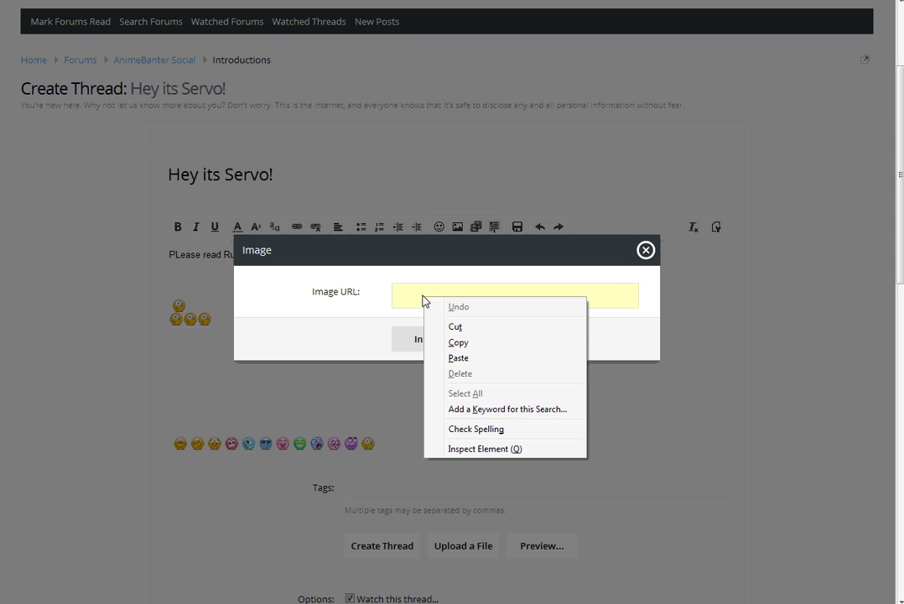
pyautogui.click(461, 357)
pyautogui.click(436, 341)
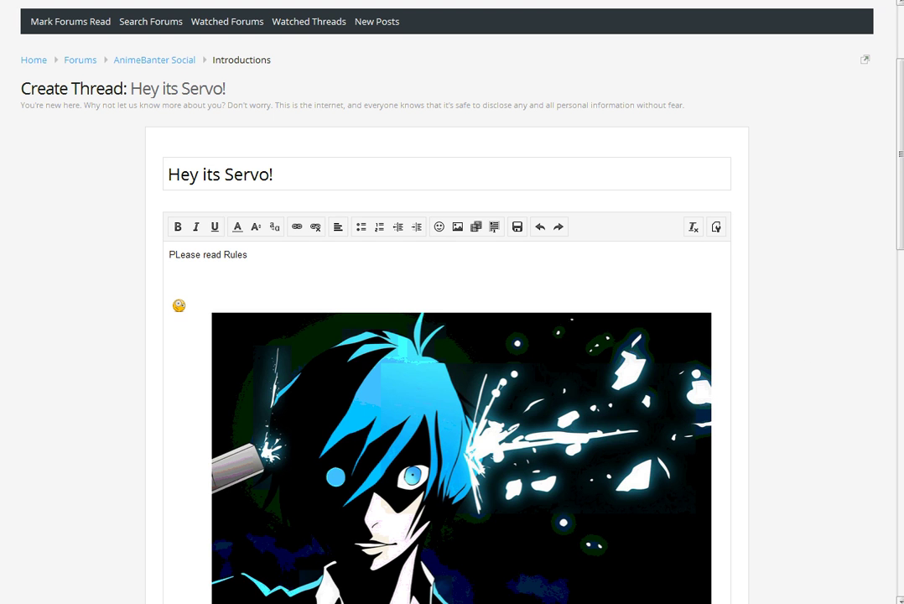
pyautogui.scroll(-2, 900, 279)
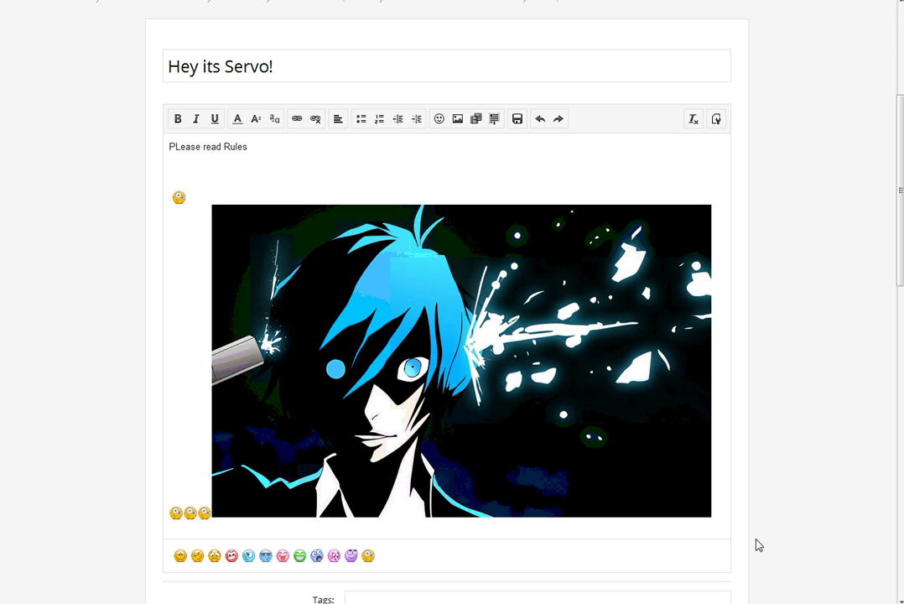
pyautogui.press('BackSpace')
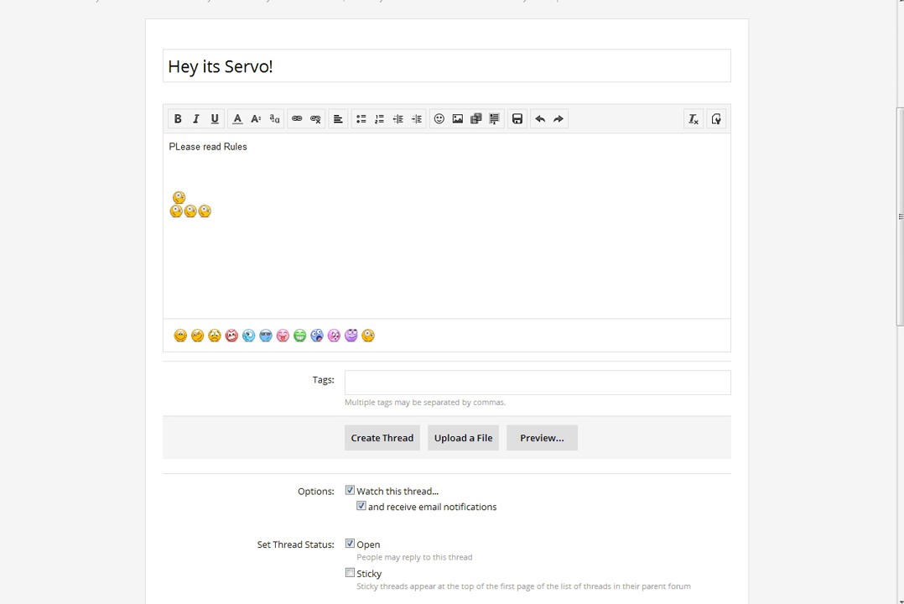
pyautogui.hotkey('ctrl', 't')
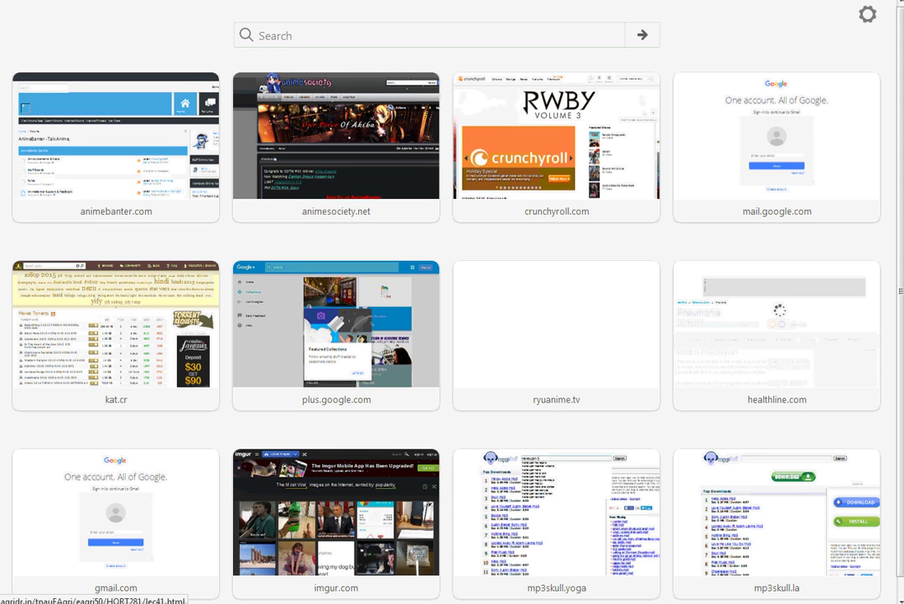
# Go to Imgur's Most Viral gallery by entering imgur in the address bar
pyautogui.write('imgur')
pyautogui.press('Return')
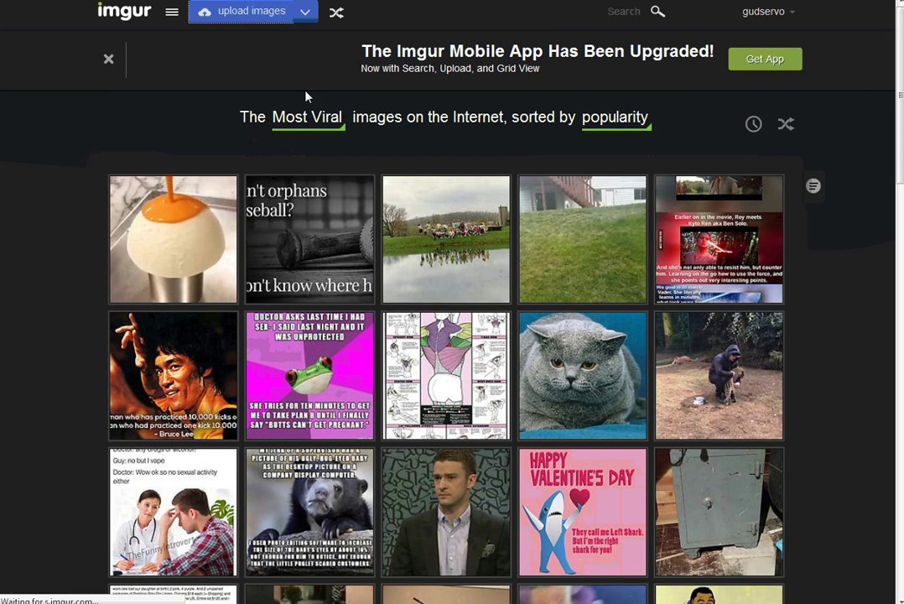
# Upload Anime-1.jpg to Imgur by pasting its copied image URL
pyautogui.click(272, 15)
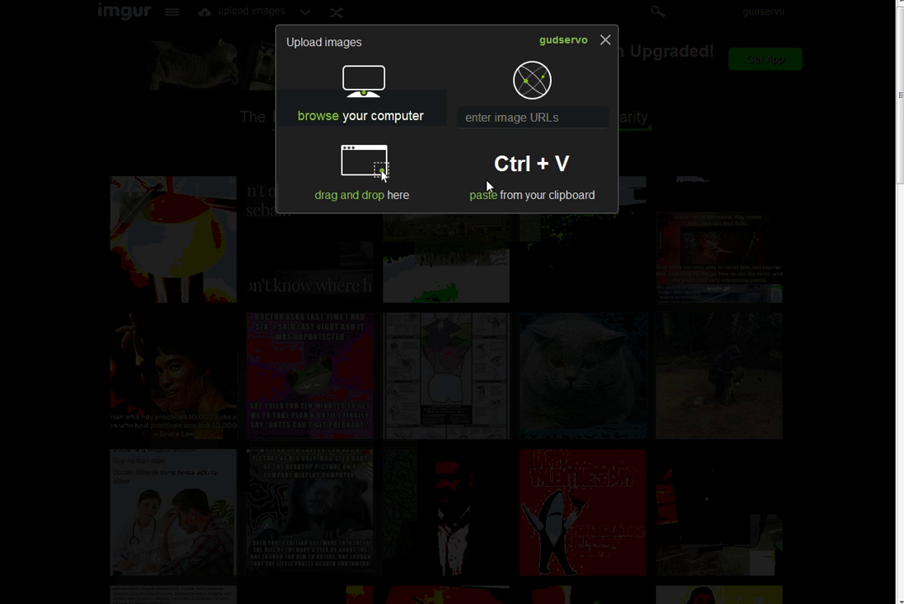
pyautogui.click(528, 119)
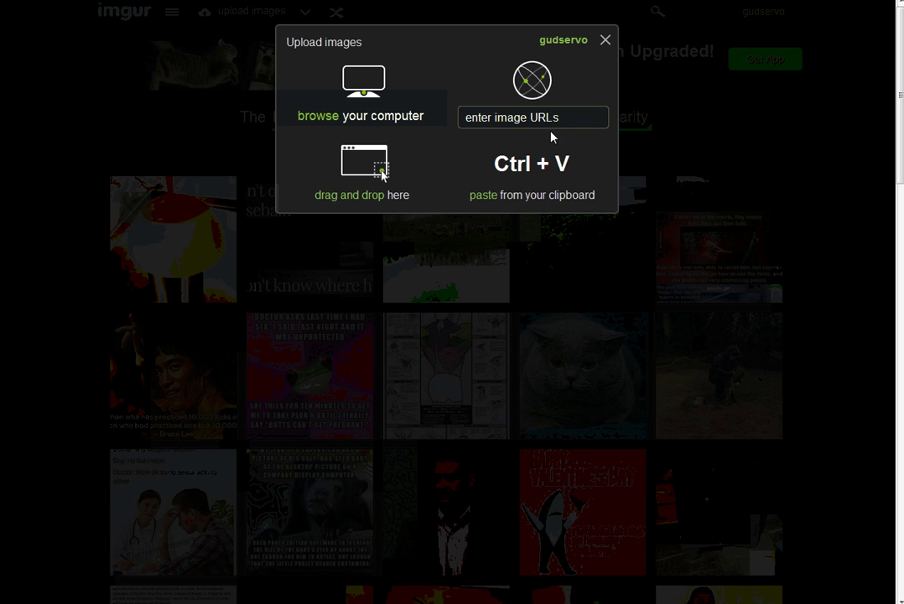
pyautogui.rightClick(554, 122)
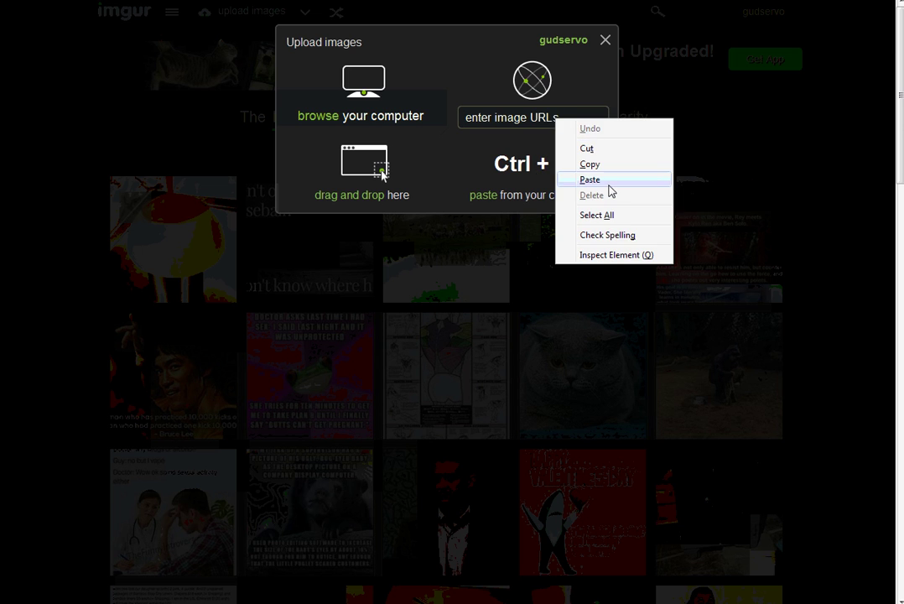
pyautogui.click(609, 181)
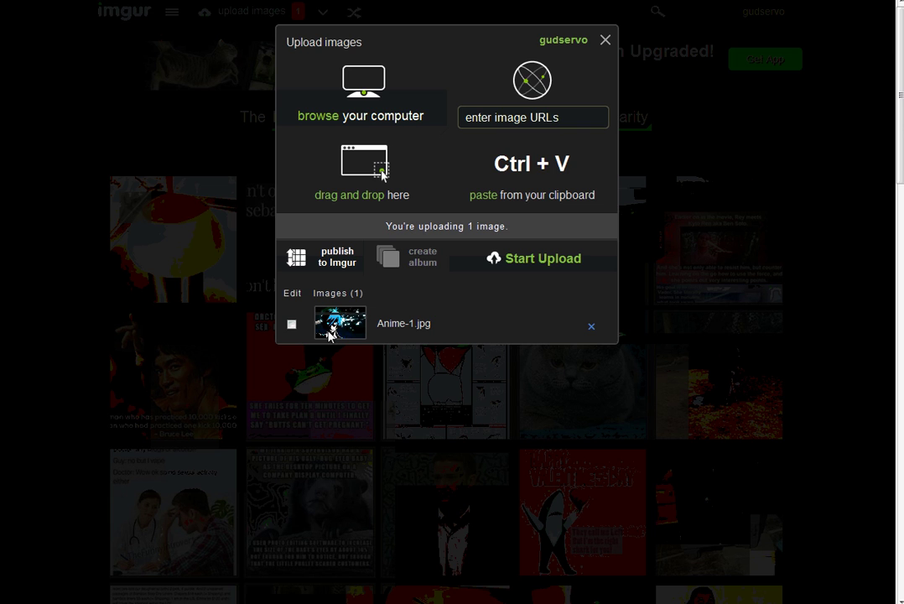
pyautogui.click(526, 260)
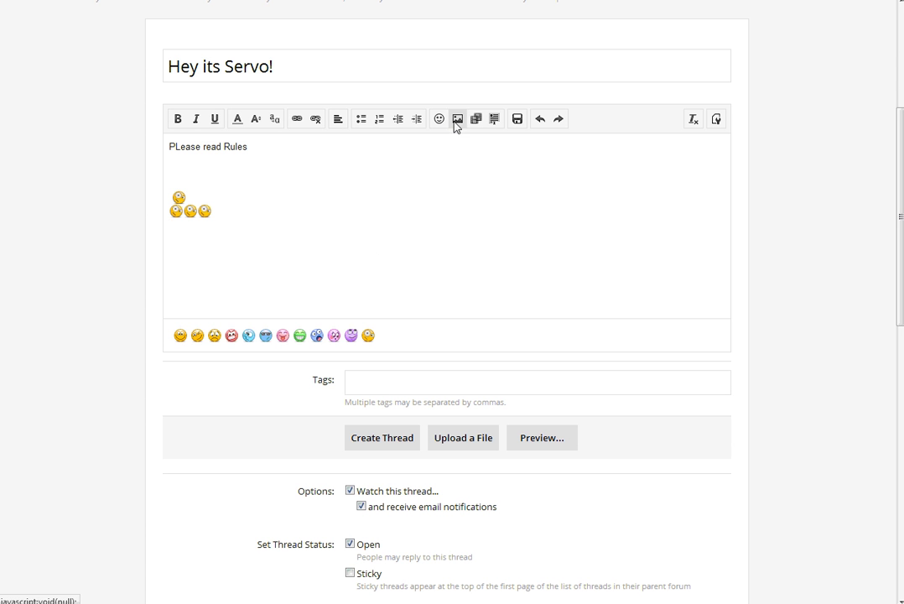
pyautogui.click(457, 119)
pyautogui.click(645, 249)
pyautogui.click(475, 123)
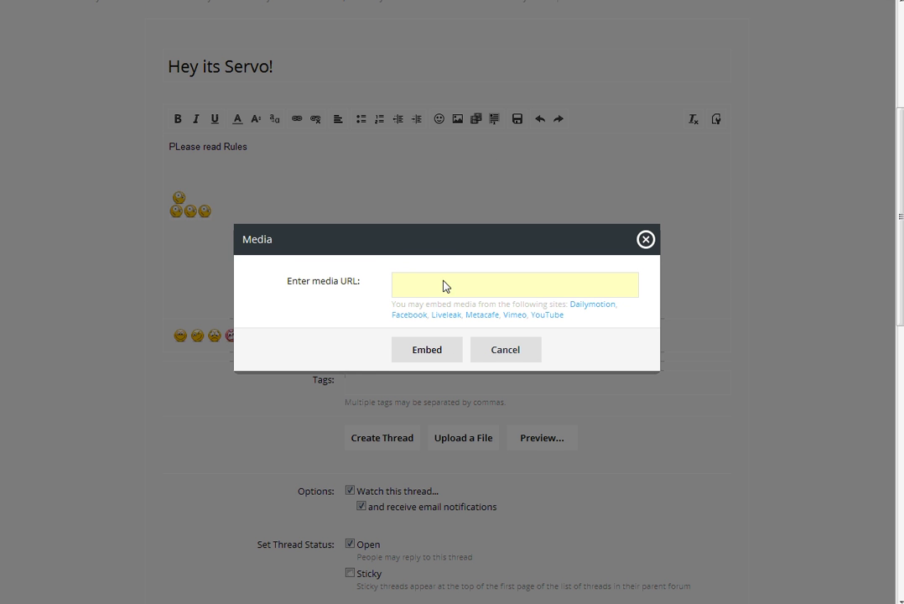
pyautogui.click(646, 239)
pyautogui.click(475, 119)
pyautogui.click(645, 239)
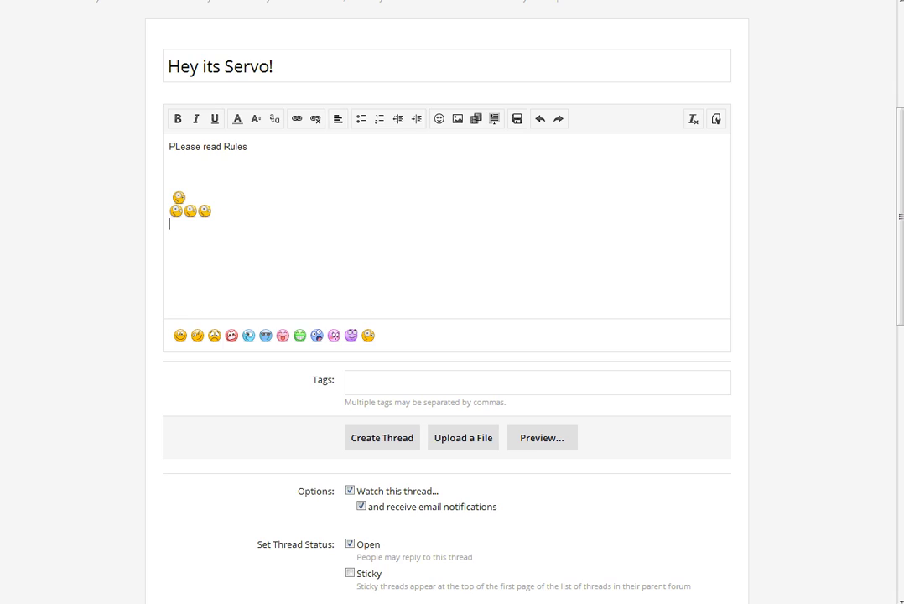
# Open the Humsafar parody video on YouTube in a new tab and copy its address
pyautogui.hotkey('ctrl', 't')
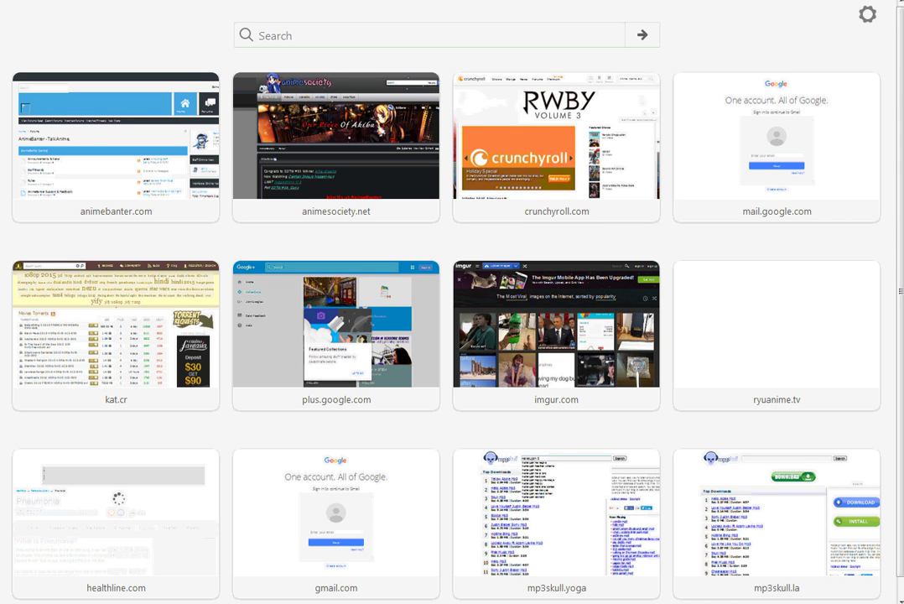
pyautogui.write('imguryoutube')
pyautogui.press('Return')
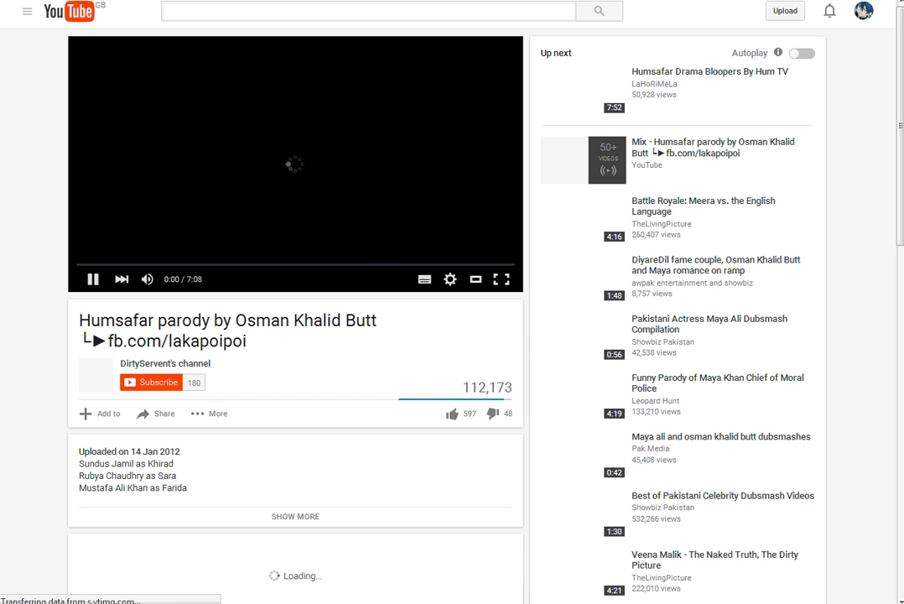
pyautogui.rightClick(117, 1)
pyautogui.click(134, 12)
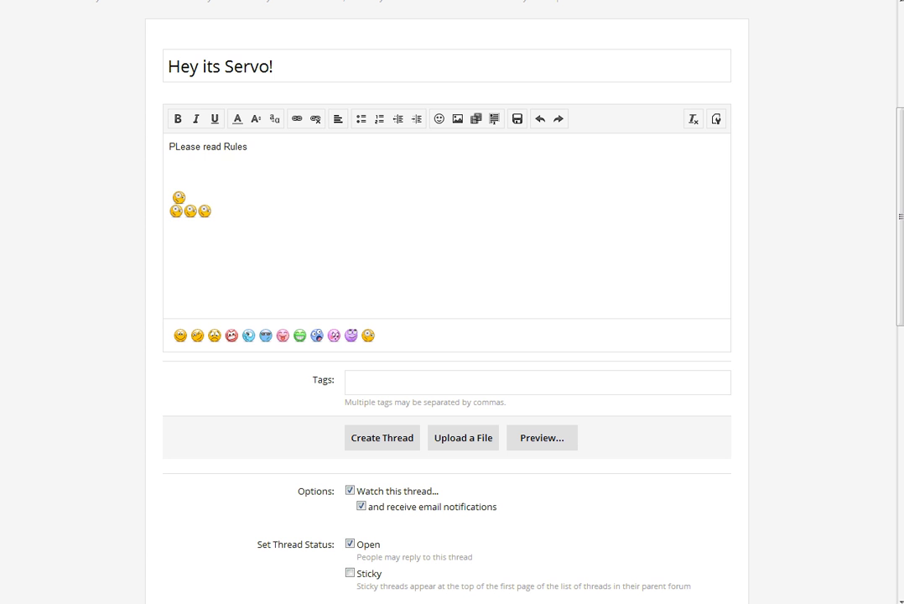
# Embed the copied Humsafar parody YouTube link as a media tag below the smileys
pyautogui.click(476, 119)
pyautogui.rightClick(414, 292)
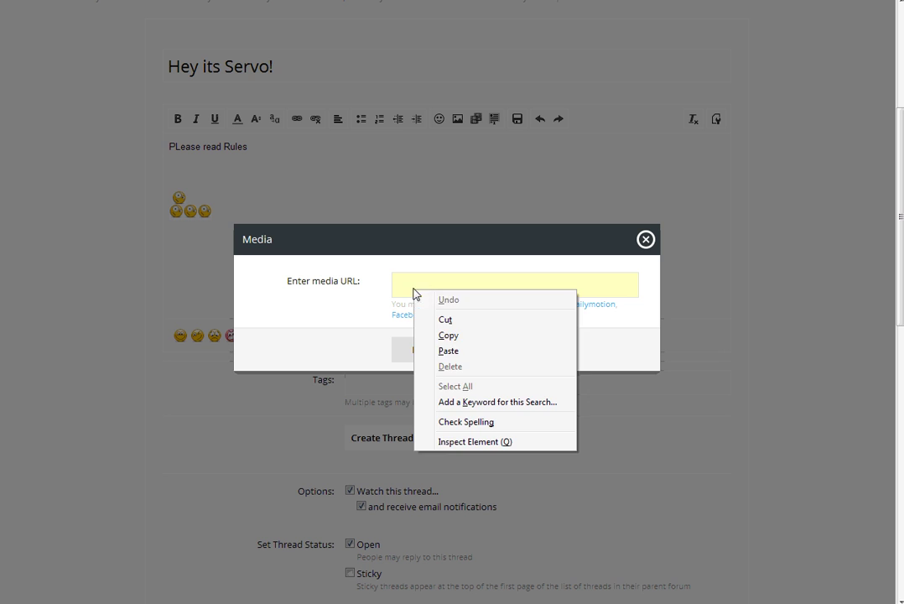
pyautogui.click(448, 351)
pyautogui.press('Return')
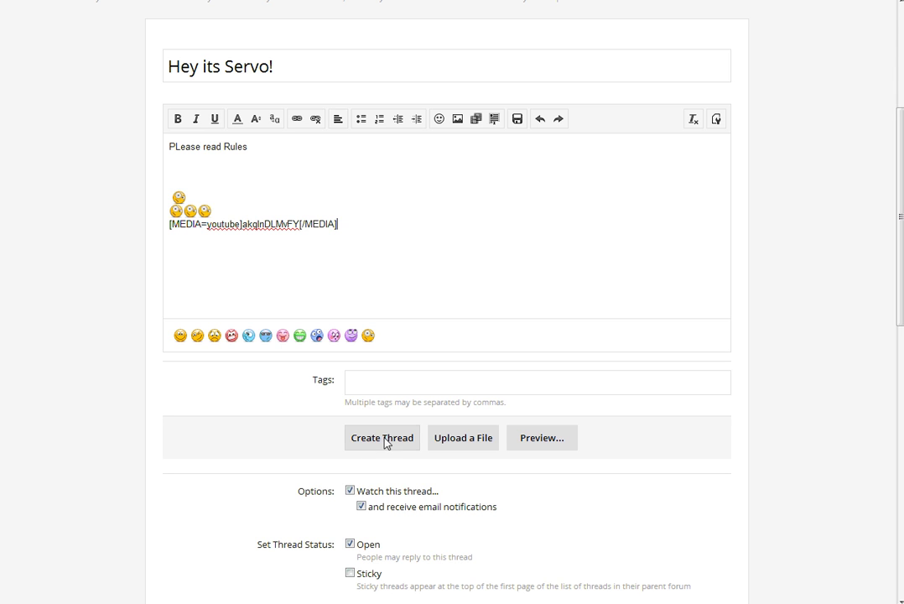
pyautogui.click(495, 123)
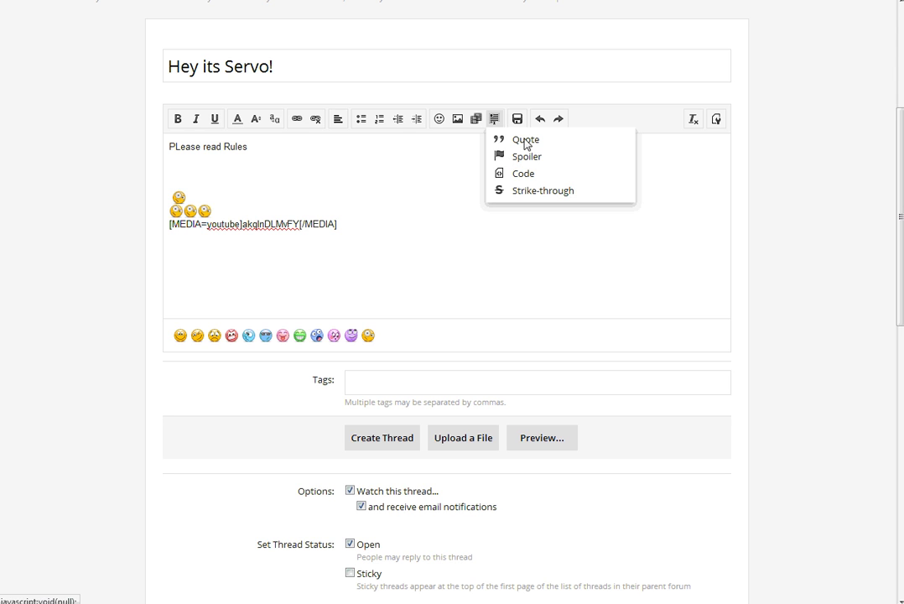
pyautogui.click(446, 154)
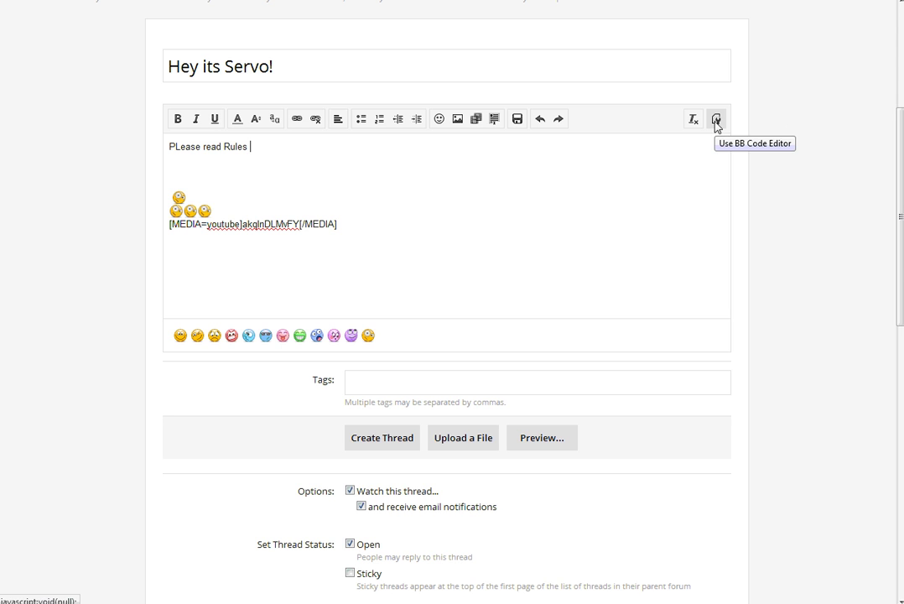
# Delete the smileys and video embed, and keep watching the thread with email notifications
pyautogui.click(326, 234)
pyautogui.moveTo(326, 234); pyautogui.dragTo(135, 196)
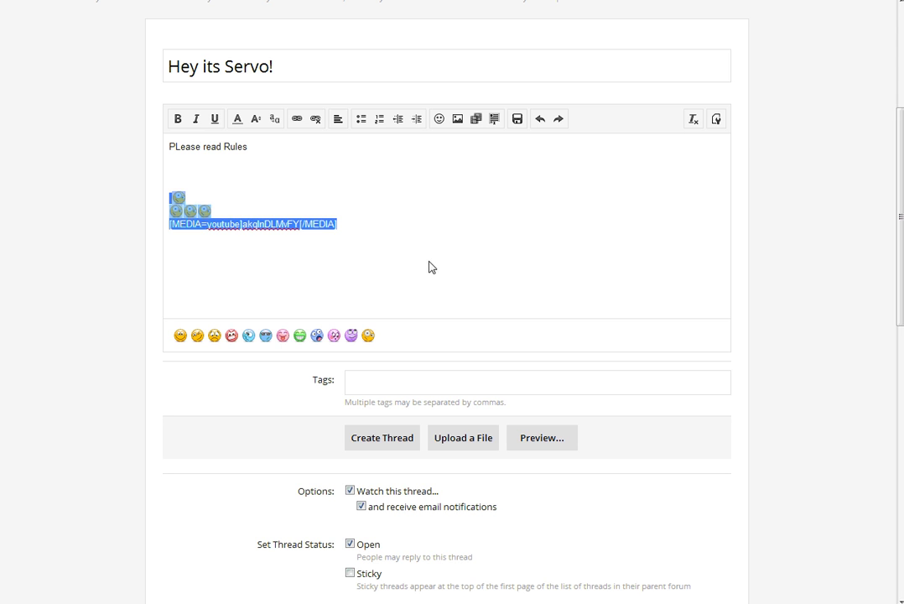
pyautogui.press('Delete')
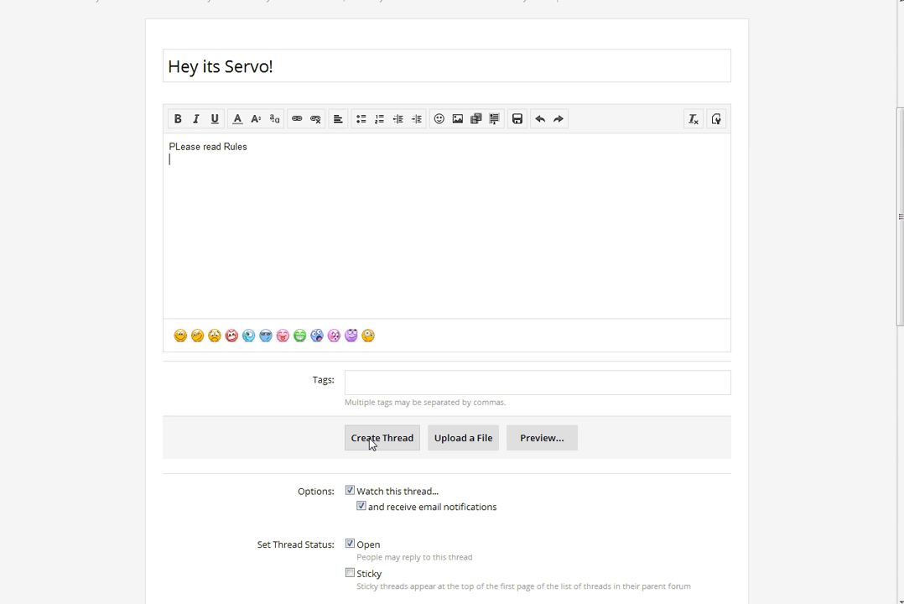
pyautogui.scroll(-2, 372, 443)
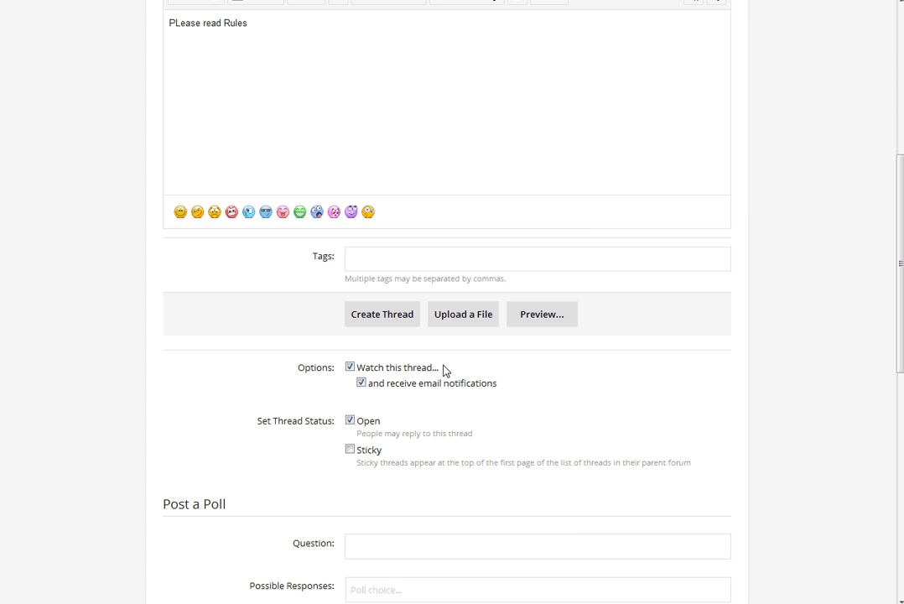
pyautogui.click(350, 367)
# Scroll to the Post a Poll section for the question 'How was my Int'
pyautogui.scroll(-2, 352, 386)
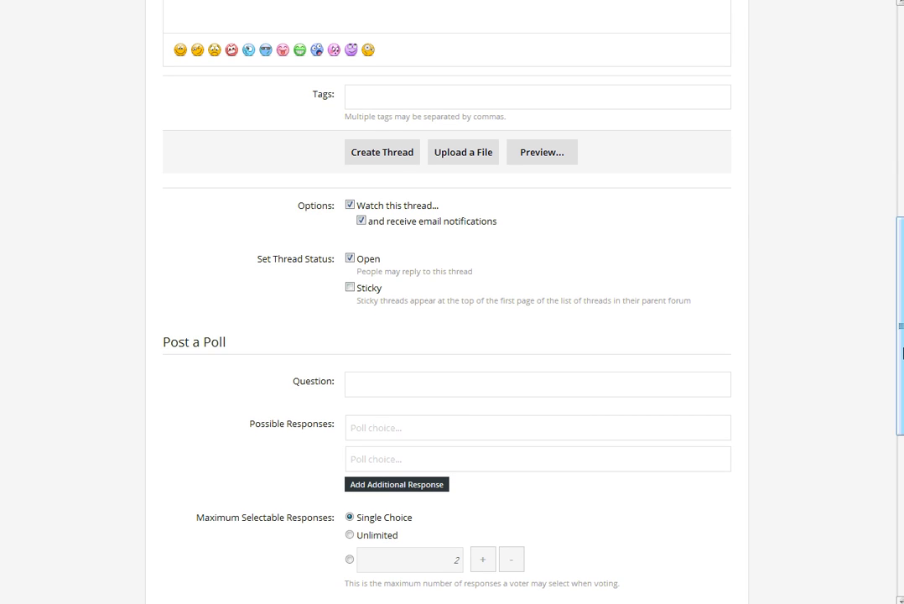
pyautogui.scroll(-3, 883, 420)
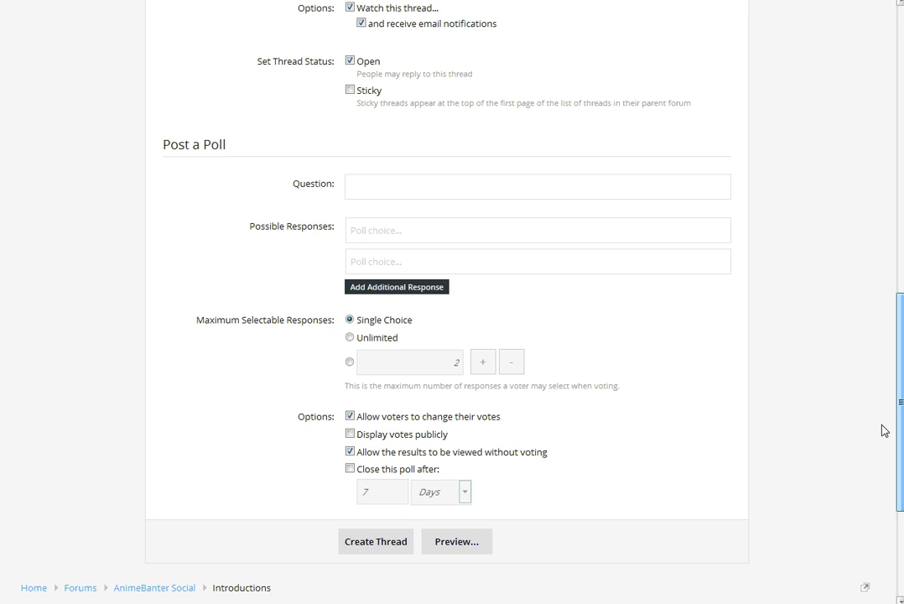
pyautogui.moveTo(900, 368)
pyautogui.mouseDown()
pyautogui.moveTo(900, 134)
pyautogui.moveTo(832, 386)
pyautogui.mouseUp()
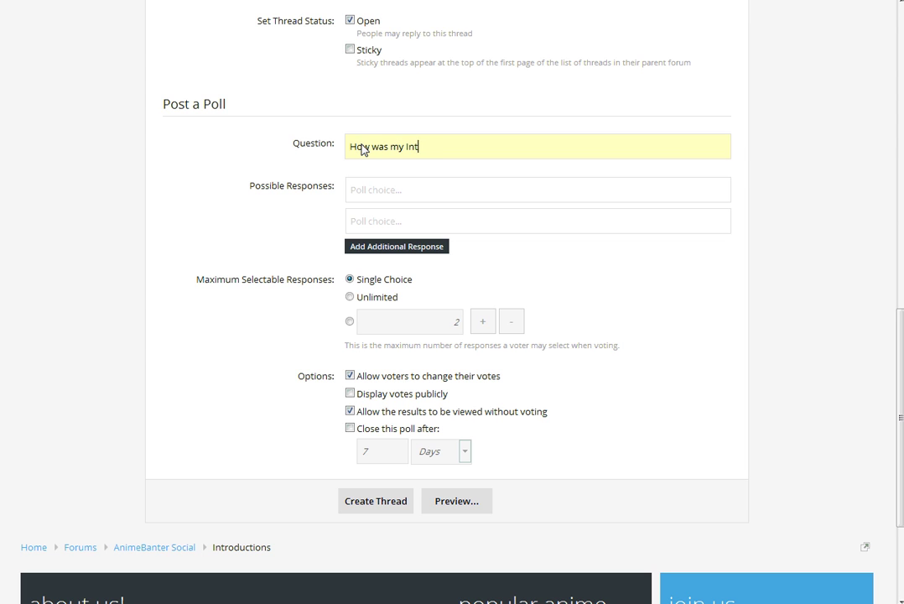
# Fill the two poll answers 'Awesonme' and 'U need to learn a lot dude'
pyautogui.click(378, 196)
pyautogui.write('Ae')
pyautogui.click(383, 230)
pyautogui.write('U need to')
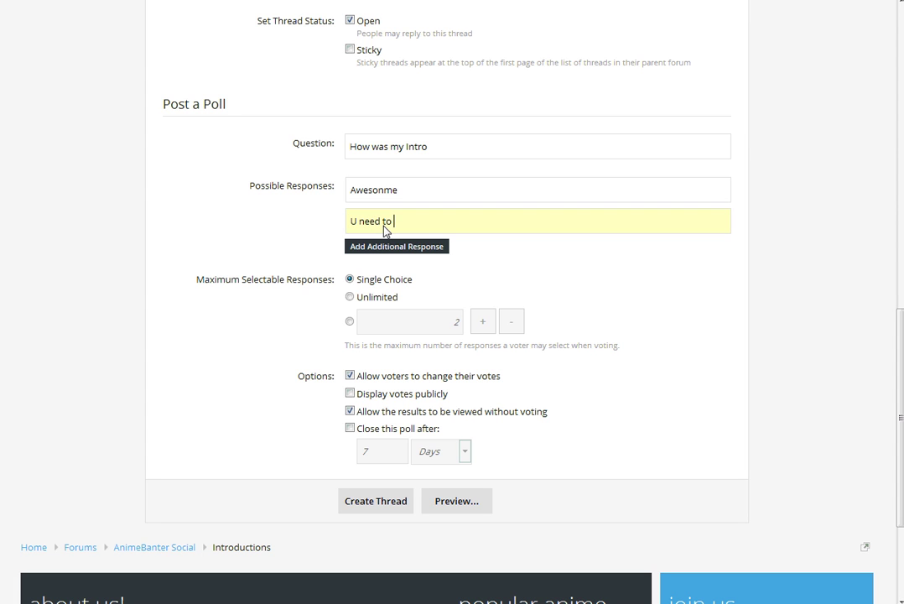
pyautogui.write('learn a lot oude')
# Add three spare answer slots and keep voting to a single choice
pyautogui.click(398, 249)
pyautogui.click(405, 278)
pyautogui.click(406, 310)
pyautogui.scroll(-1, 587, 319)
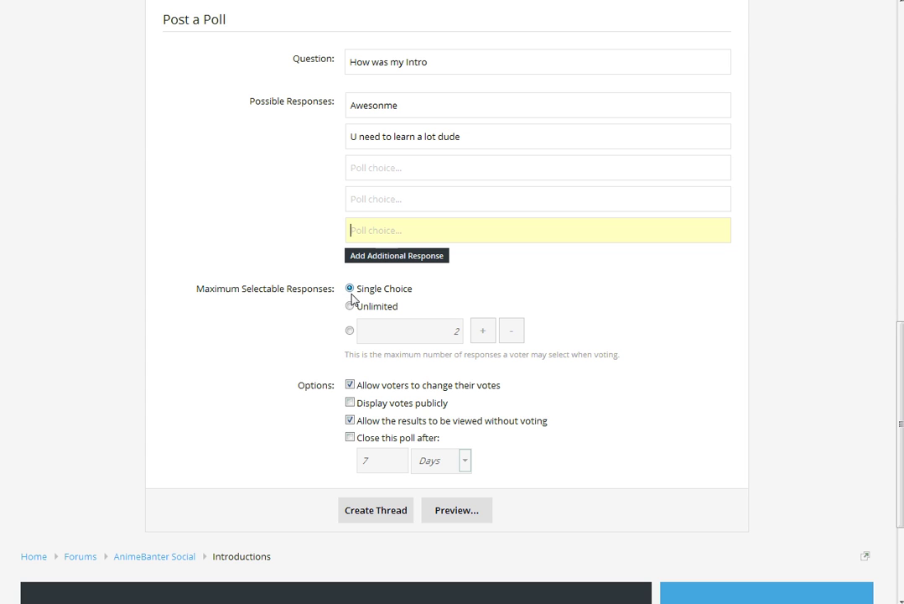
pyautogui.click(349, 306)
pyautogui.click(350, 331)
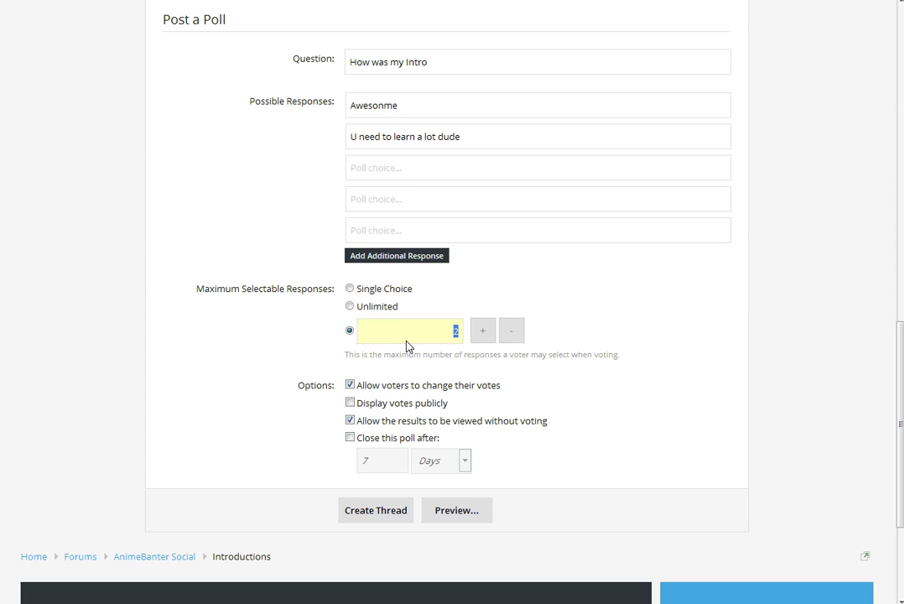
pyautogui.click(350, 289)
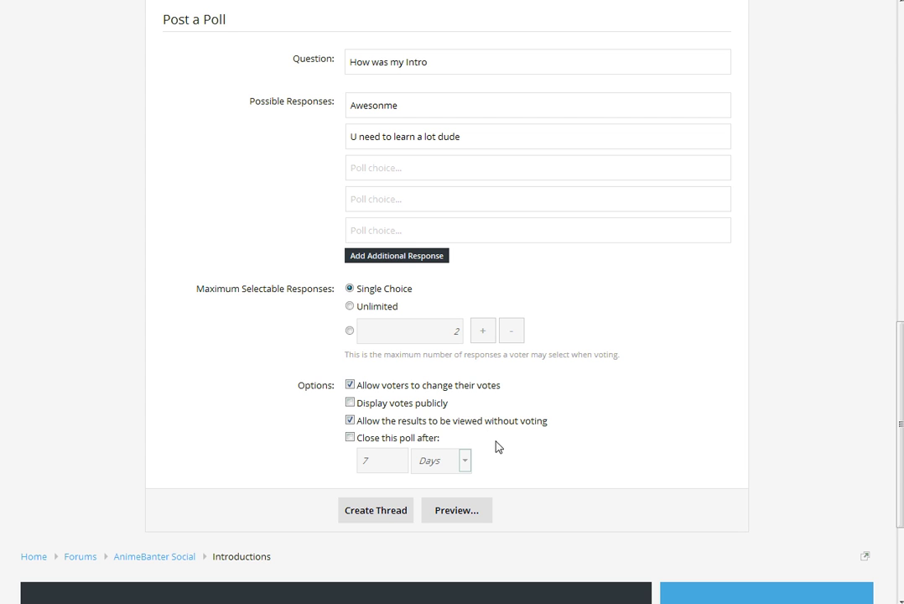
pyautogui.scroll(-2, 639, 485)
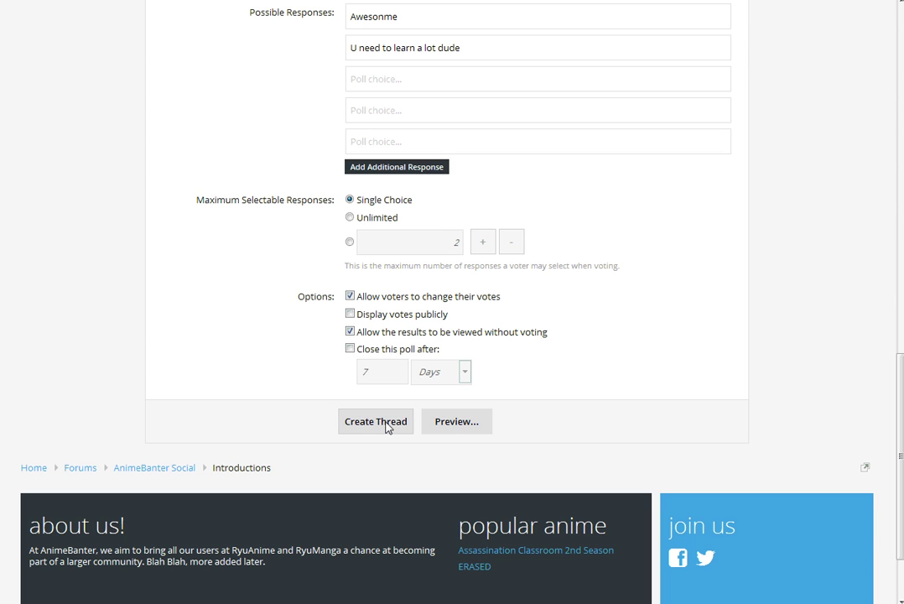
# Preview the thread draft and scroll through the 'PLease read Rules' preview
pyautogui.click(450, 422)
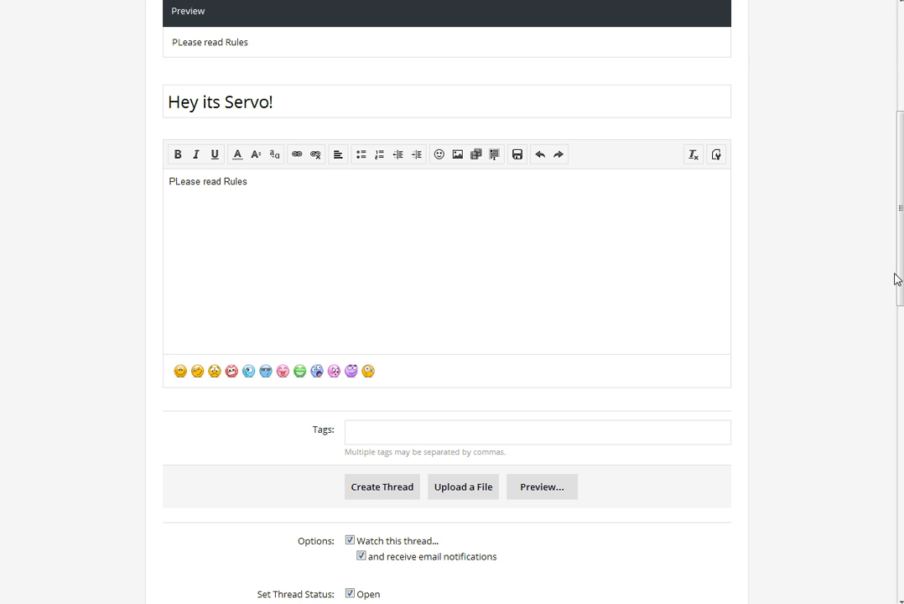
pyautogui.moveTo(897, 279); pyautogui.dragTo(898, 167)
pyautogui.scroll(-5, 878, 319)
pyautogui.scroll(2, 483, 243)
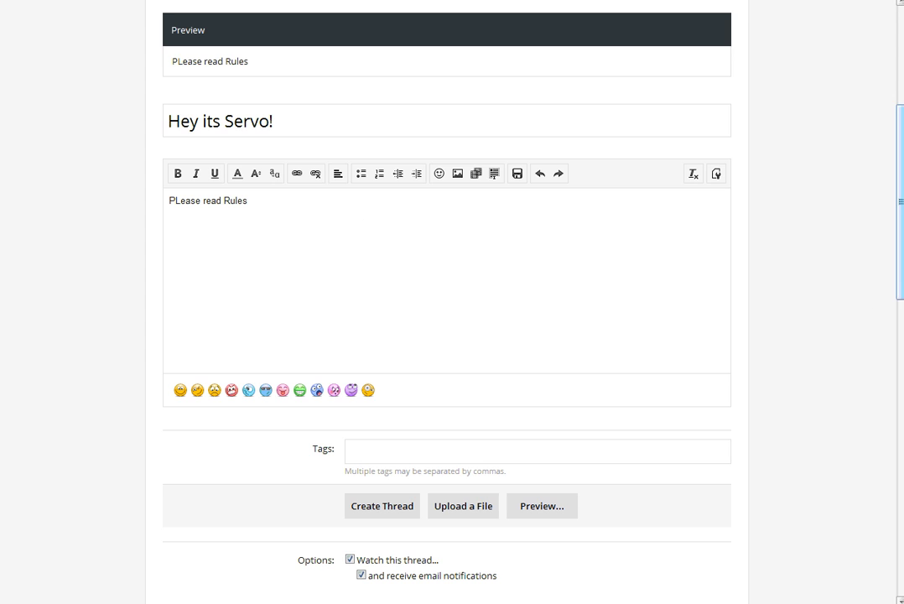
pyautogui.scroll(-4, 878, 398)
pyautogui.scroll(-1, 871, 407)
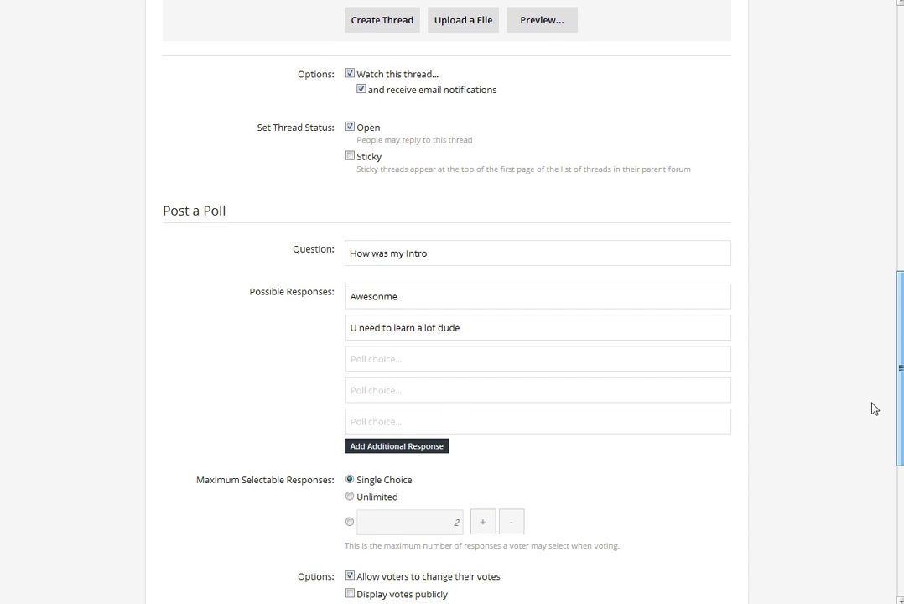
pyautogui.scroll(5, 871, 408)
pyautogui.scroll(3, 881, 247)
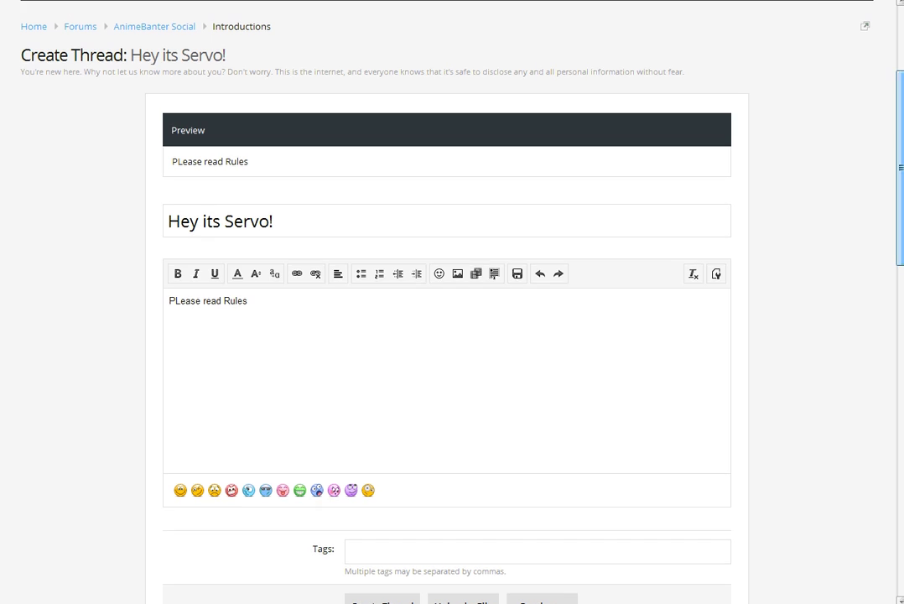
pyautogui.scroll(4, 173, 22)
# Open the Hello thread from the Introductions list and clear its leftover reply text
pyautogui.hotkey('alt', 'Left')
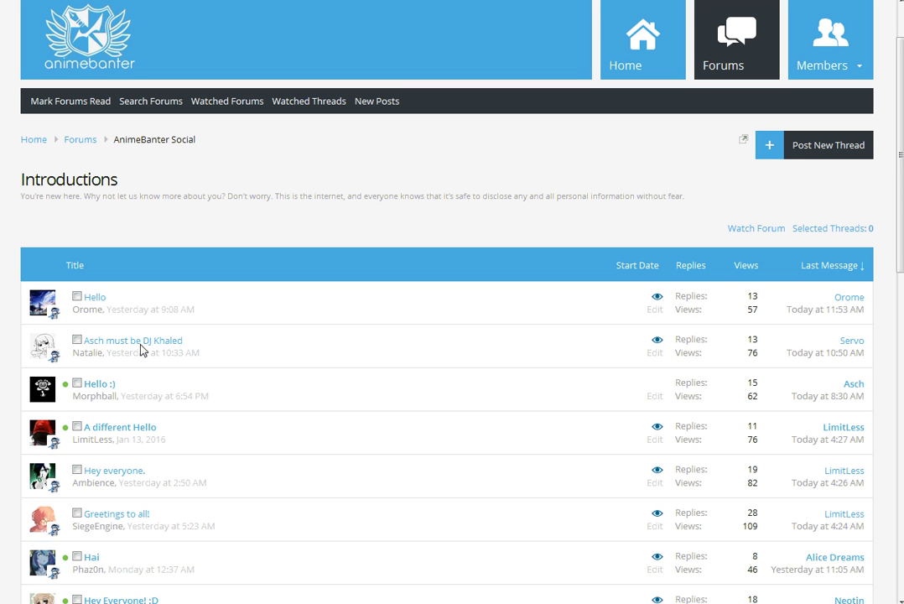
pyautogui.click(94, 300)
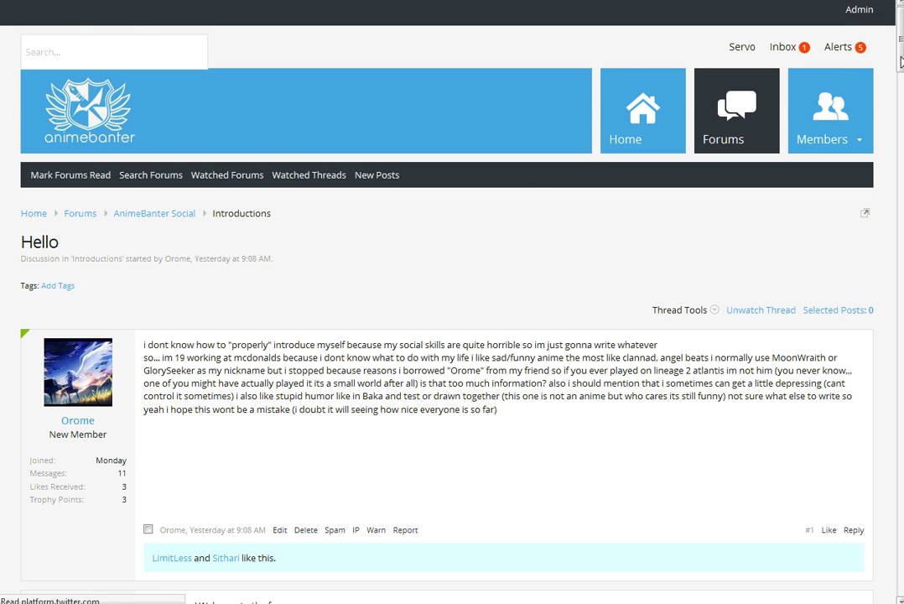
pyautogui.moveTo(899, 52); pyautogui.dragTo(900, 578)
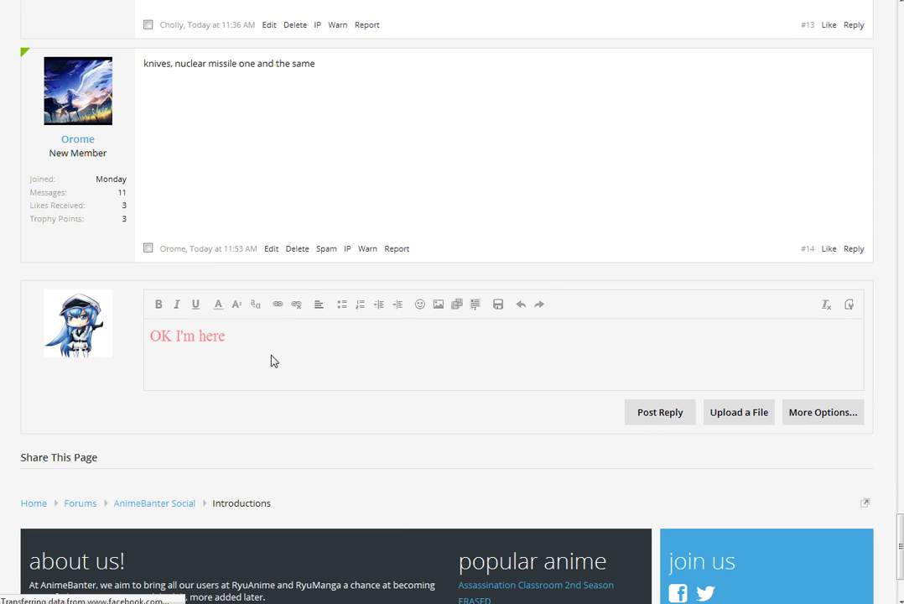
pyautogui.click(271, 360)
pyautogui.hotkey('ctrl', 'a')
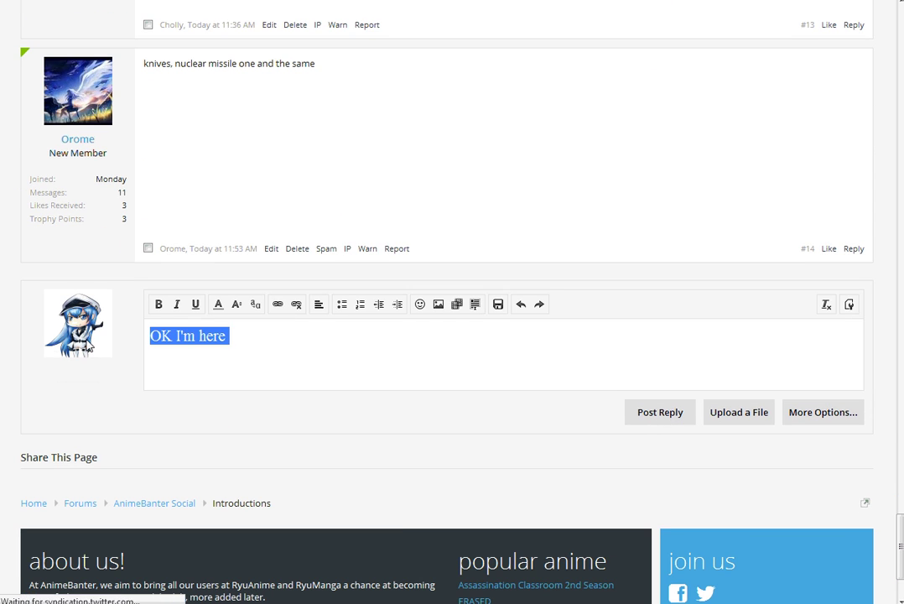
pyautogui.press('BackSpace')
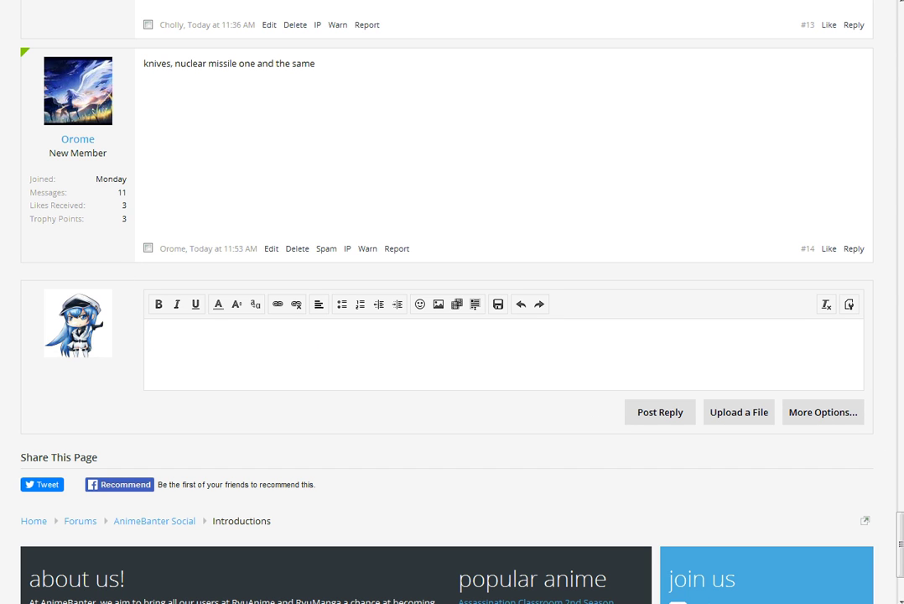
pyautogui.click(783, 602)
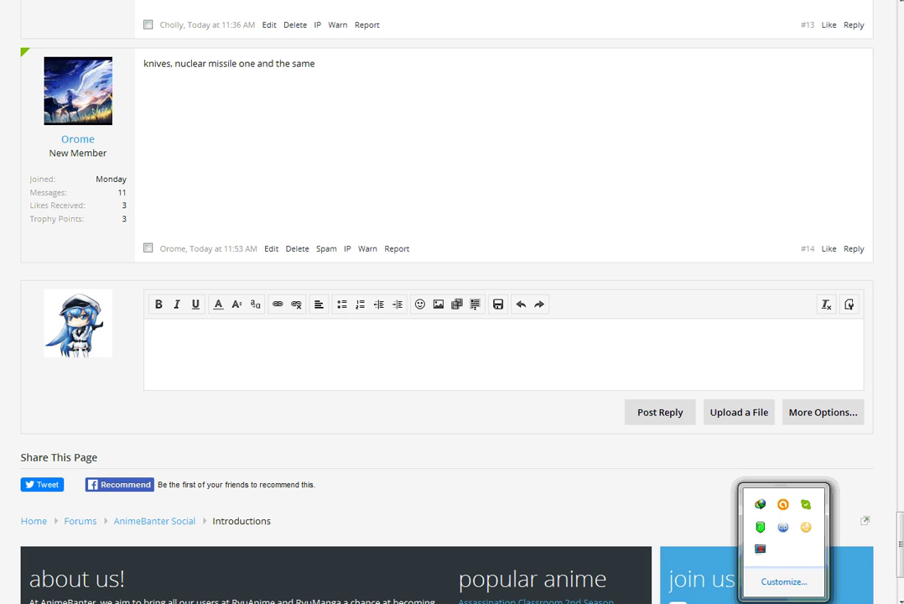